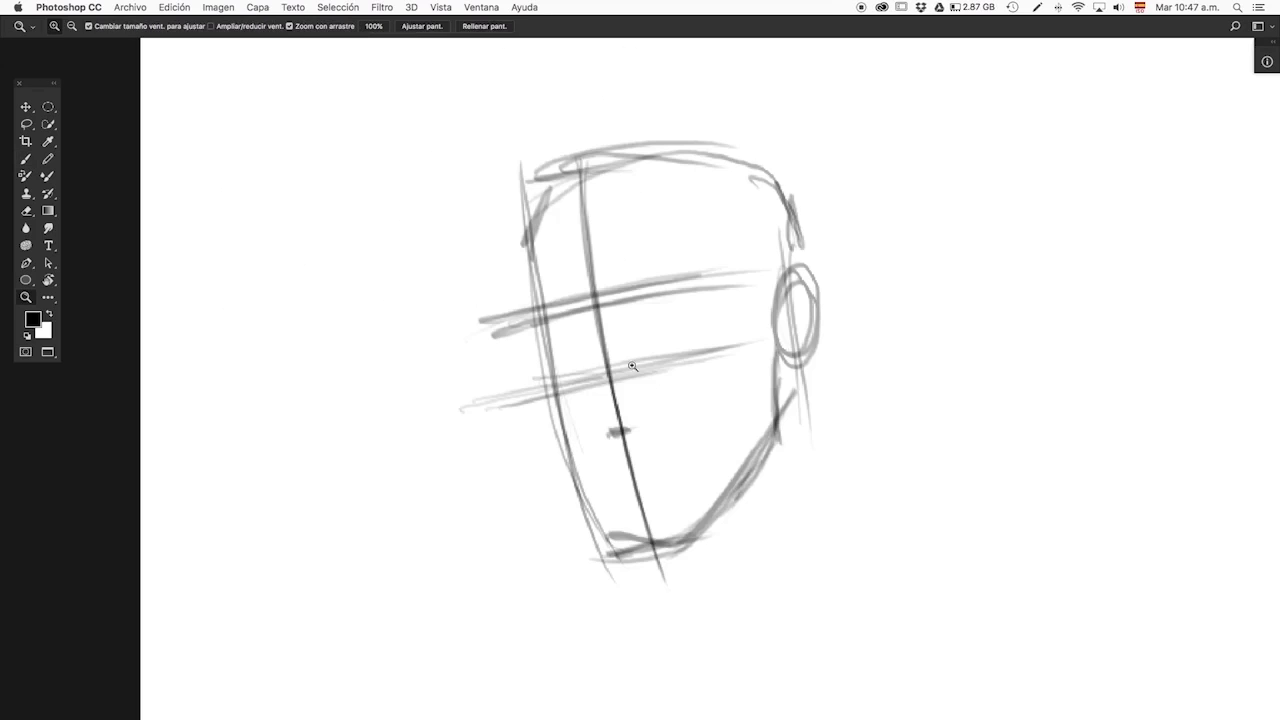
# - Zoom in on the head and sketch the second eye, nose, cheek, jaw and forehead lines
pyautogui.click(521, 237)
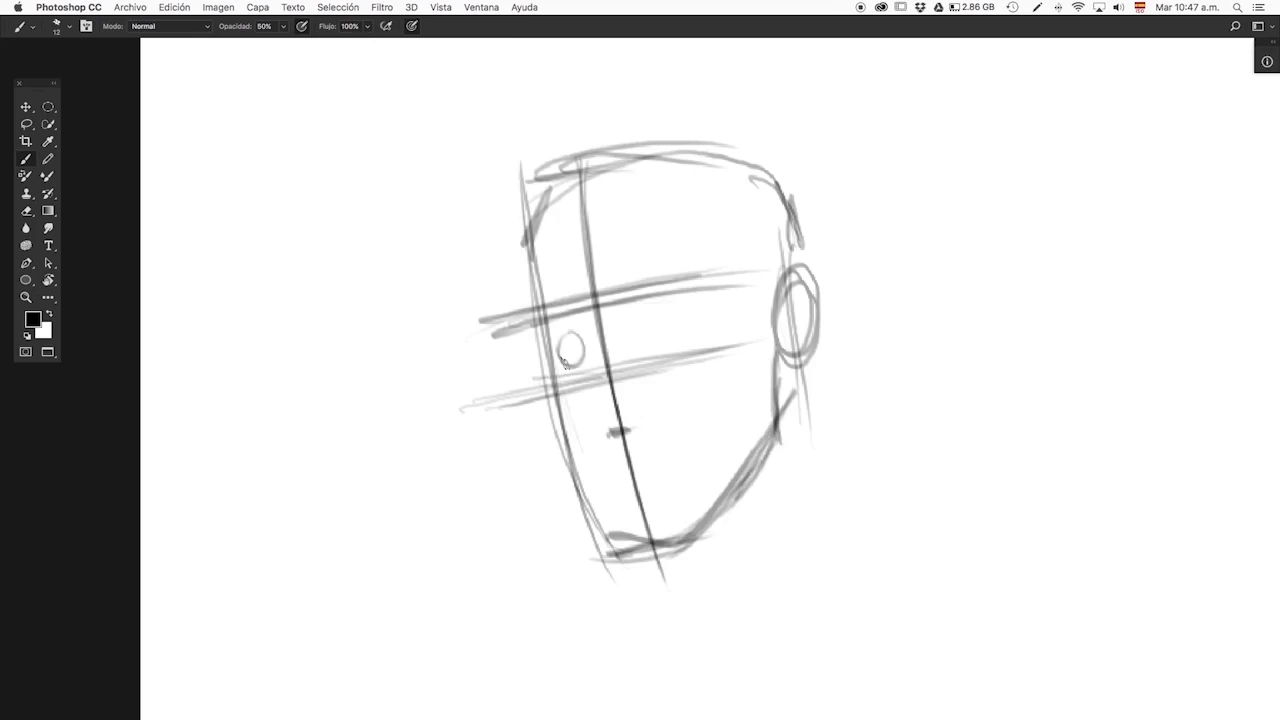
pyautogui.moveTo(672, 318); pyautogui.dragTo(688, 440)
pyautogui.moveTo(540, 330); pyautogui.dragTo(610, 520)
pyautogui.moveTo(605, 525); pyautogui.dragTo(700, 540)
pyautogui.moveTo(686, 180); pyautogui.dragTo(686, 280)
pyautogui.moveTo(545, 200); pyautogui.dragTo(535, 300)
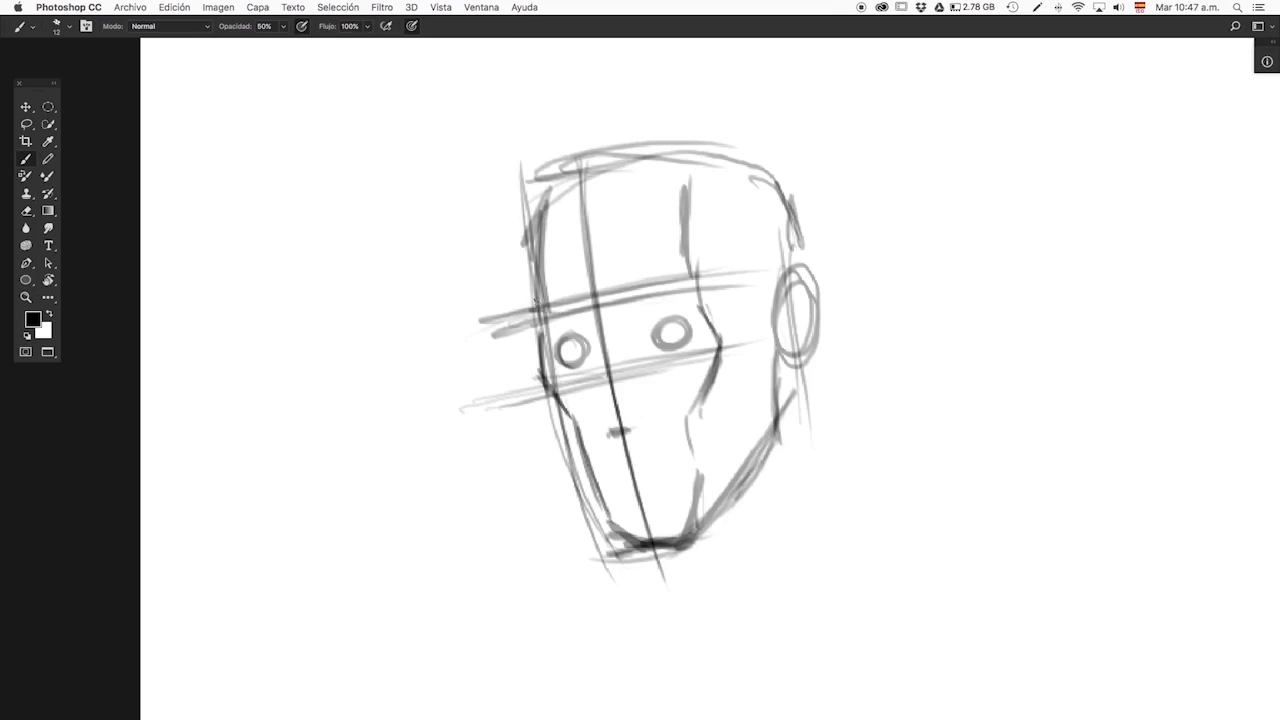
# - Add dark eyebrows and eyelids, darken the eye lines, and draw the right jaw and neck
pyautogui.moveTo(620, 300); pyautogui.dragTo(705, 276)
pyautogui.moveTo(535, 313); pyautogui.dragTo(580, 304)
pyautogui.moveTo(630, 330); pyautogui.dragTo(676, 318)
pyautogui.moveTo(545, 340); pyautogui.dragTo(598, 338)
pyautogui.moveTo(532, 290); pyautogui.dragTo(545, 385)
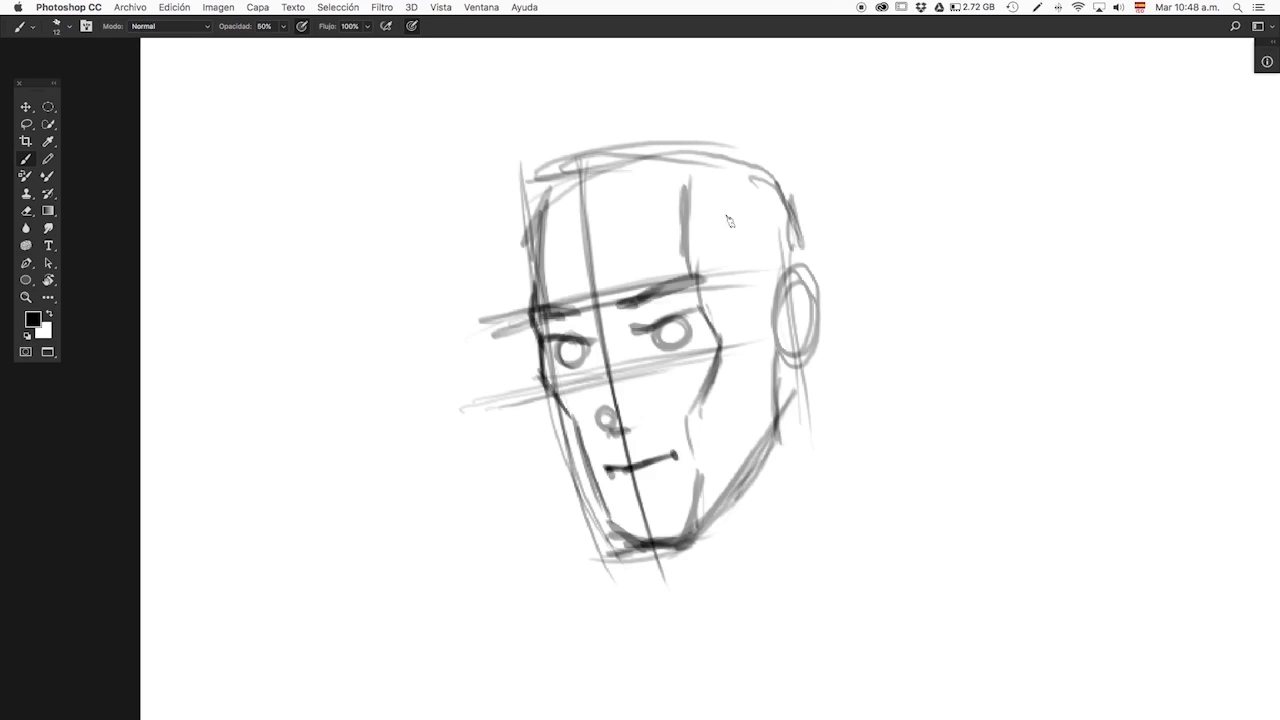
pyautogui.moveTo(776, 395); pyautogui.dragTo(700, 530)
pyautogui.moveTo(788, 370); pyautogui.dragTo(750, 580)
# - Erase the guide and construction lines across the face and near the right eye
pyautogui.moveTo(740, 400); pyautogui.dragTo(745, 605)
pyautogui.moveTo(525, 160); pyautogui.dragTo(500, 350)
pyautogui.moveTo(500, 400); pyautogui.dragTo(690, 570)
pyautogui.moveTo(590, 275); pyautogui.dragTo(680, 370)
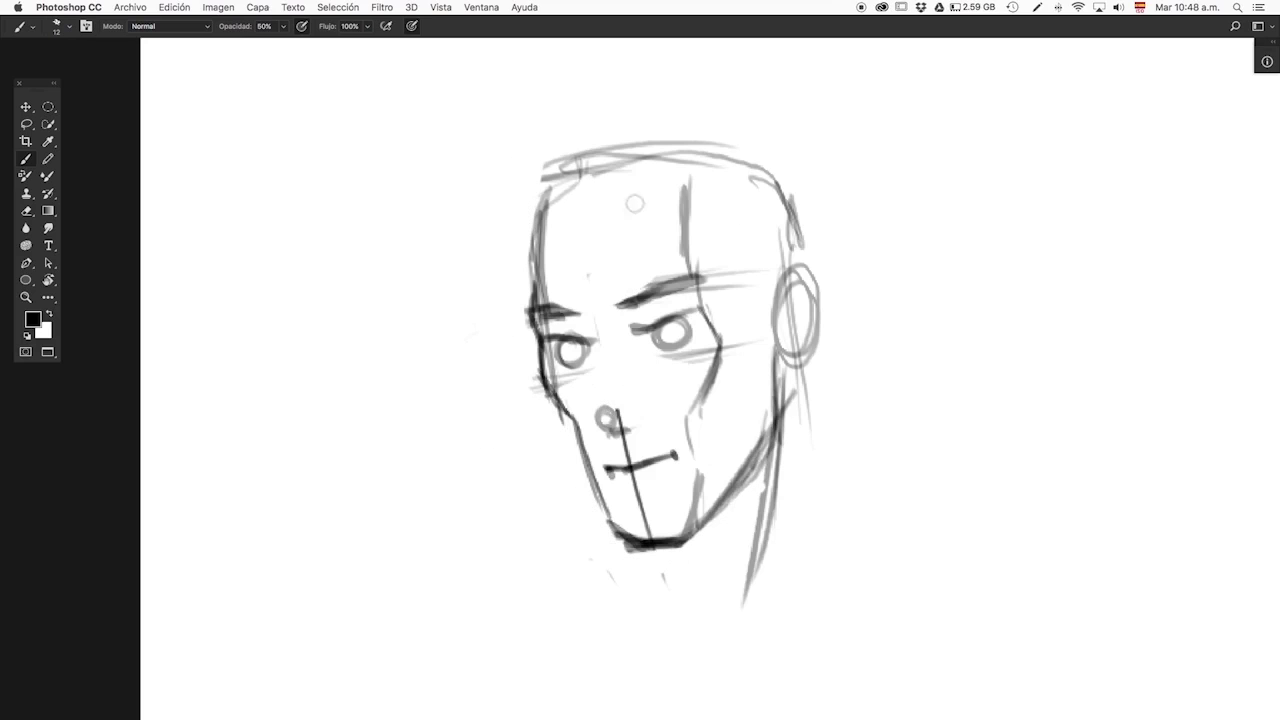
pyautogui.moveTo(740, 274); pyautogui.dragTo(704, 278)
pyautogui.moveTo(714, 350); pyautogui.dragTo(684, 360)
# - Darken the strokes around and under both eyes
pyautogui.moveTo(556, 350); pyautogui.dragTo(590, 396)
pyautogui.moveTo(638, 340); pyautogui.dragTo(690, 376)
pyautogui.moveTo(584, 324); pyautogui.dragTo(604, 392)
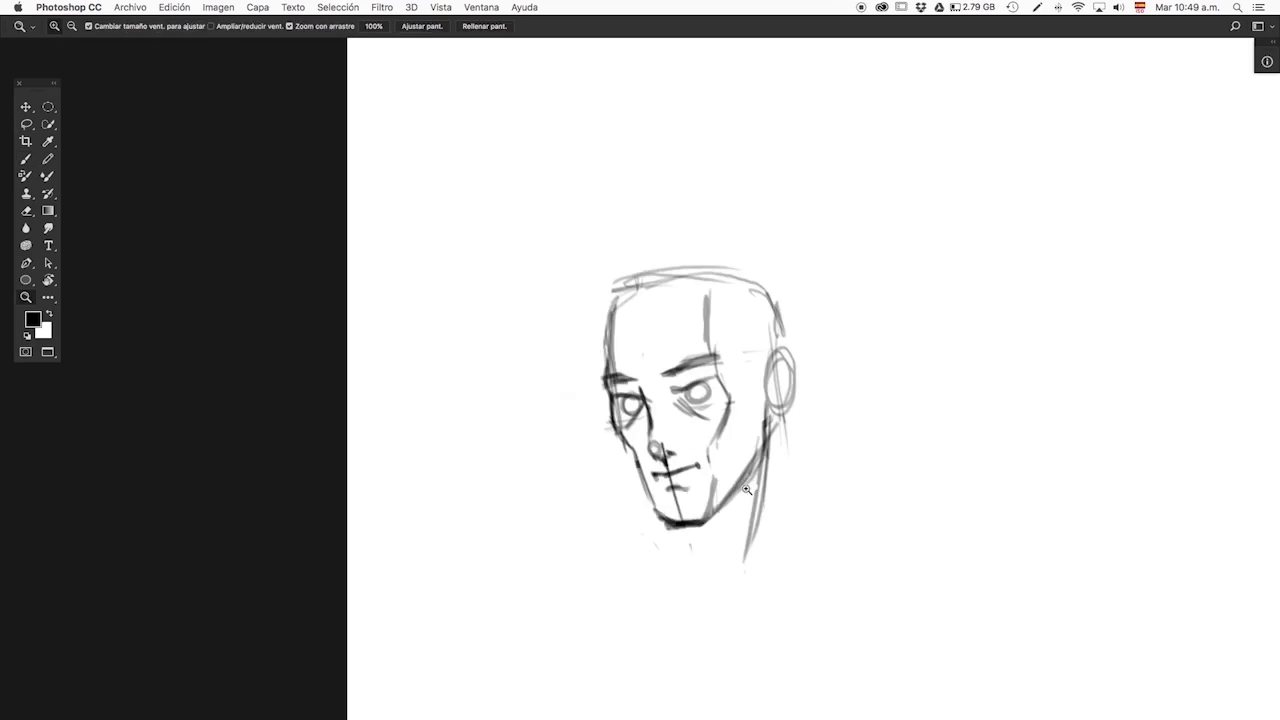
pyautogui.moveTo(614, 404); pyautogui.dragTo(628, 414)
pyautogui.moveTo(680, 396); pyautogui.dragTo(712, 404)
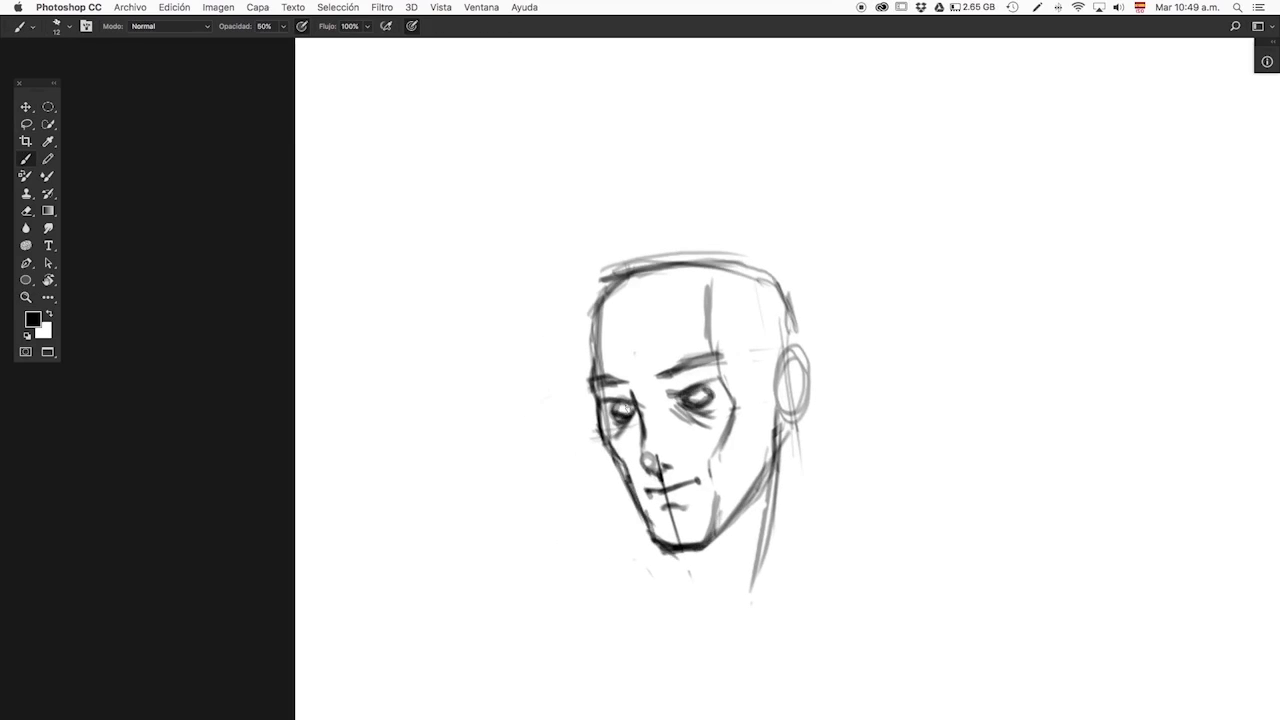
# - Strengthen the line beside the nose and add small strokes on the cheek and forehead
pyautogui.moveTo(606, 404); pyautogui.dragTo(634, 412)
pyautogui.moveTo(680, 388)
pyautogui.mouseDown()
pyautogui.moveTo(712, 398)
pyautogui.moveTo(650, 474)
pyautogui.mouseUp()
pyautogui.moveTo(690, 450); pyautogui.dragTo(705, 472)
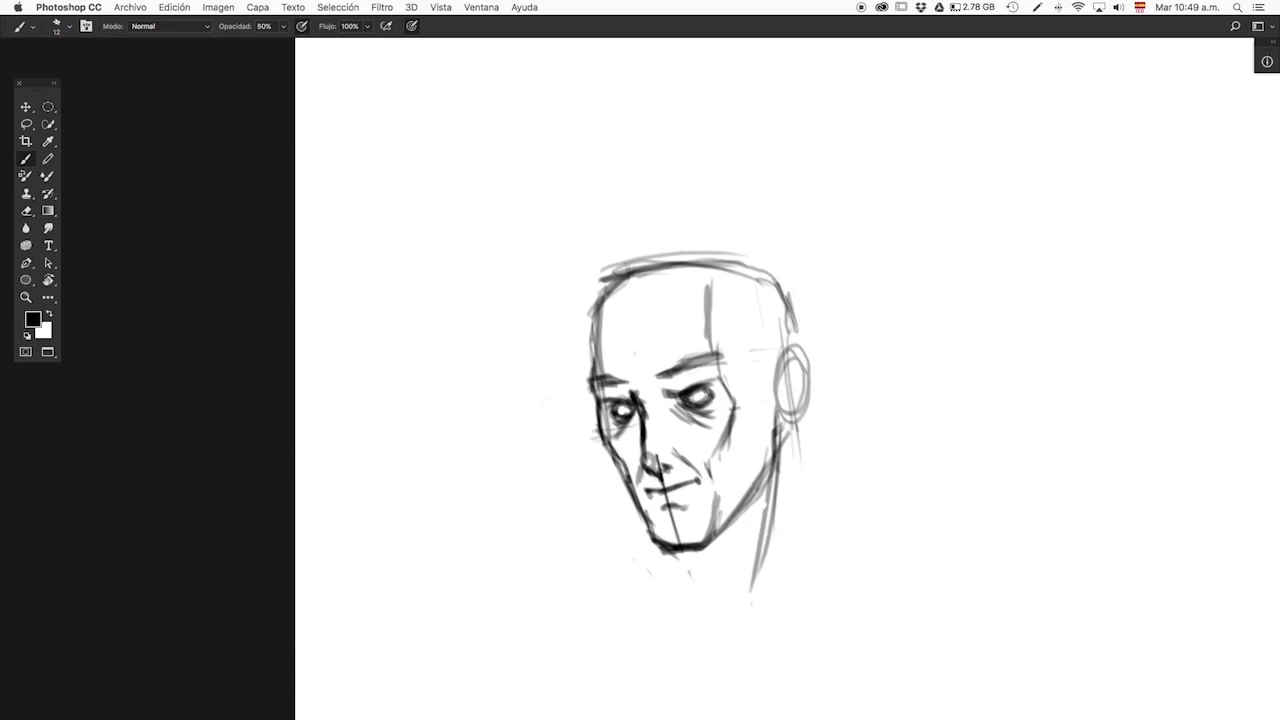
pyautogui.moveTo(644, 330); pyautogui.dragTo(700, 283)
pyautogui.moveTo(724, 286); pyautogui.dragTo(728, 340)
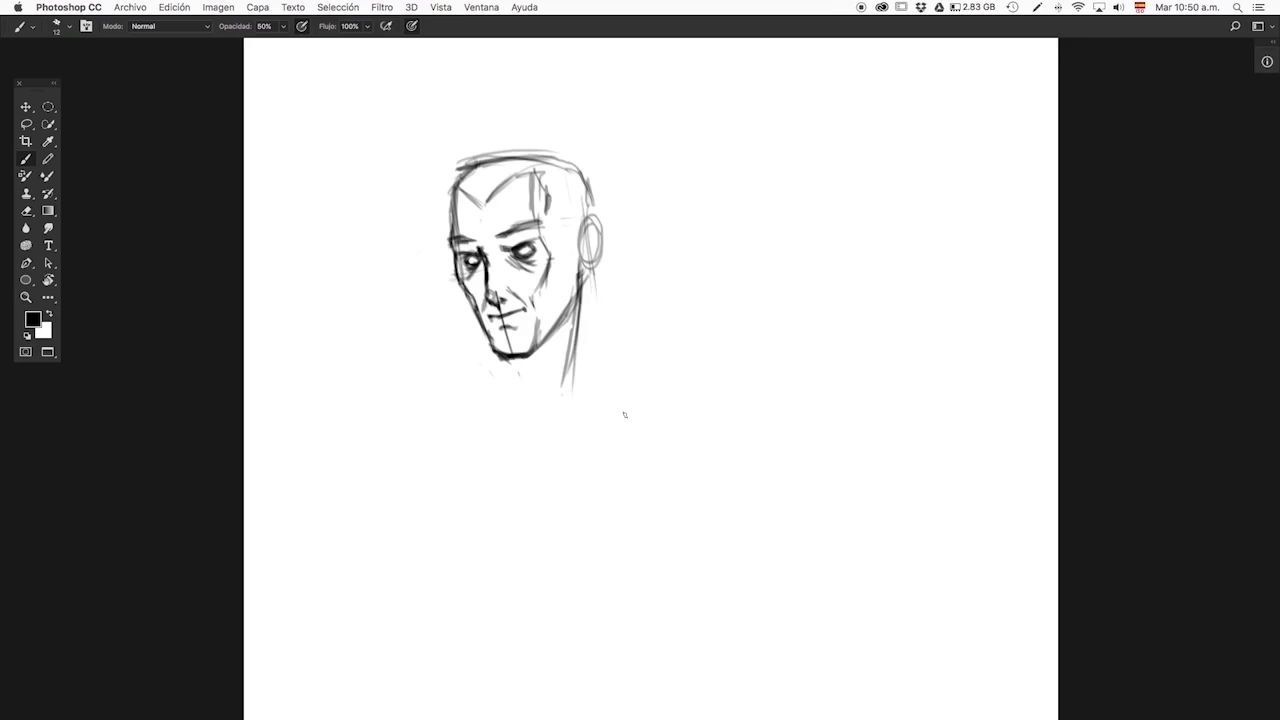
# - Sketch flame-like hair strands, a headset circle over the ear and its cable down the neck
pyautogui.moveTo(528, 328); pyautogui.dragTo(608, 222)
pyautogui.moveTo(656, 370); pyautogui.dragTo(668, 96)
pyautogui.moveTo(640, 250); pyautogui.dragTo(780, 140)
pyautogui.moveTo(690, 360); pyautogui.dragTo(780, 218)
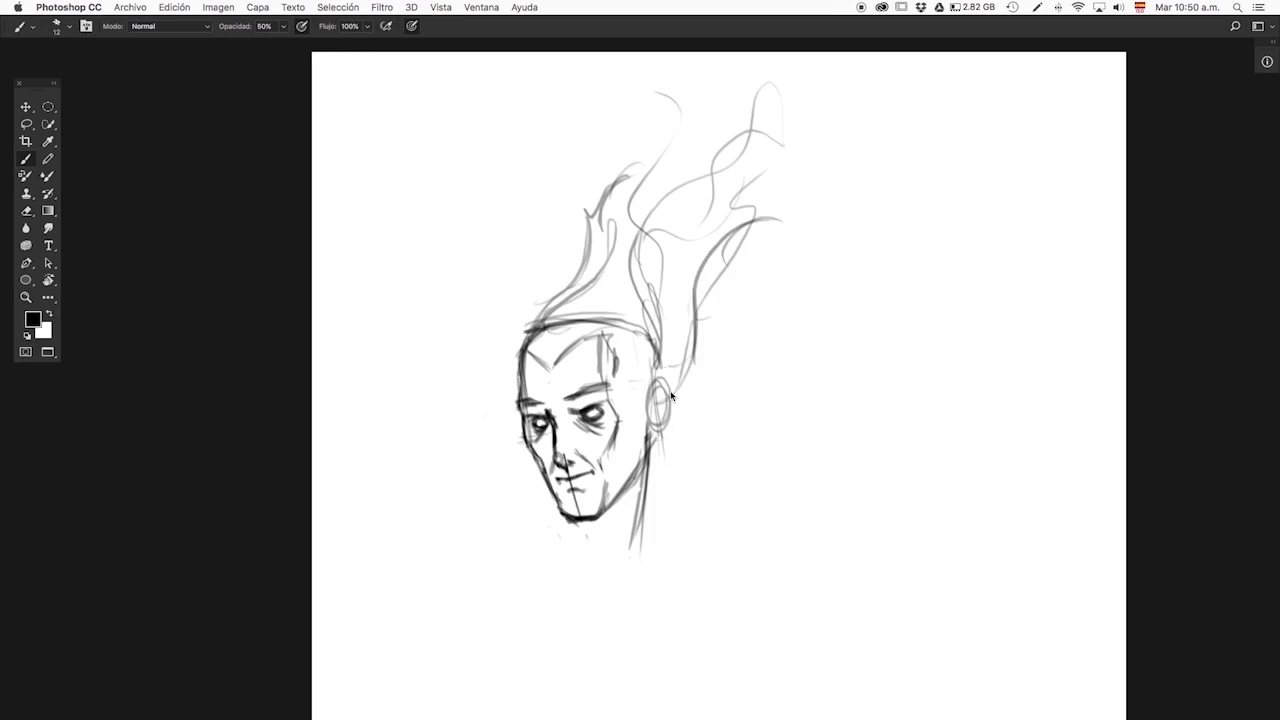
pyautogui.moveTo(671, 396); pyautogui.dragTo(662, 378)
pyautogui.moveTo(660, 430)
pyautogui.mouseDown()
pyautogui.moveTo(660, 500)
pyautogui.moveTo(628, 552)
pyautogui.mouseUp()
# - Hatch grey shading on the neck and face side, and add strokes along the hairline and behind the headset
pyautogui.moveTo(576, 414); pyautogui.dragTo(530, 440)
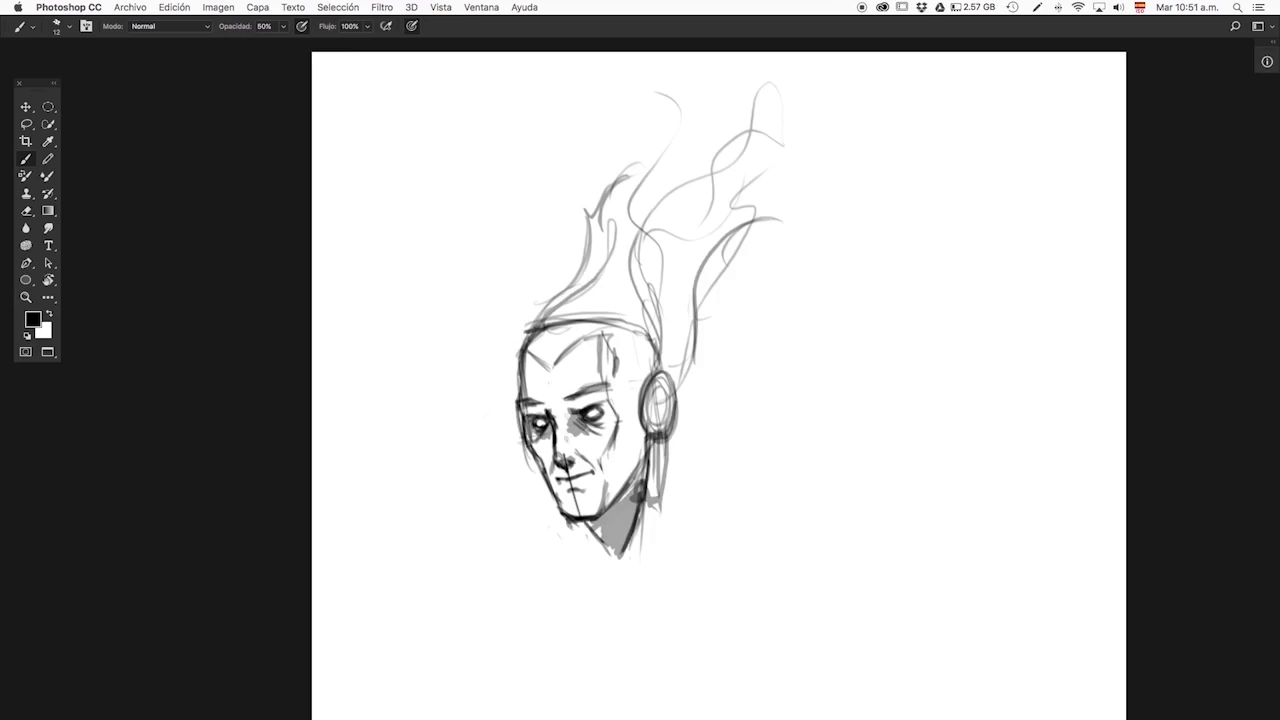
pyautogui.moveTo(610, 480); pyautogui.dragTo(640, 335)
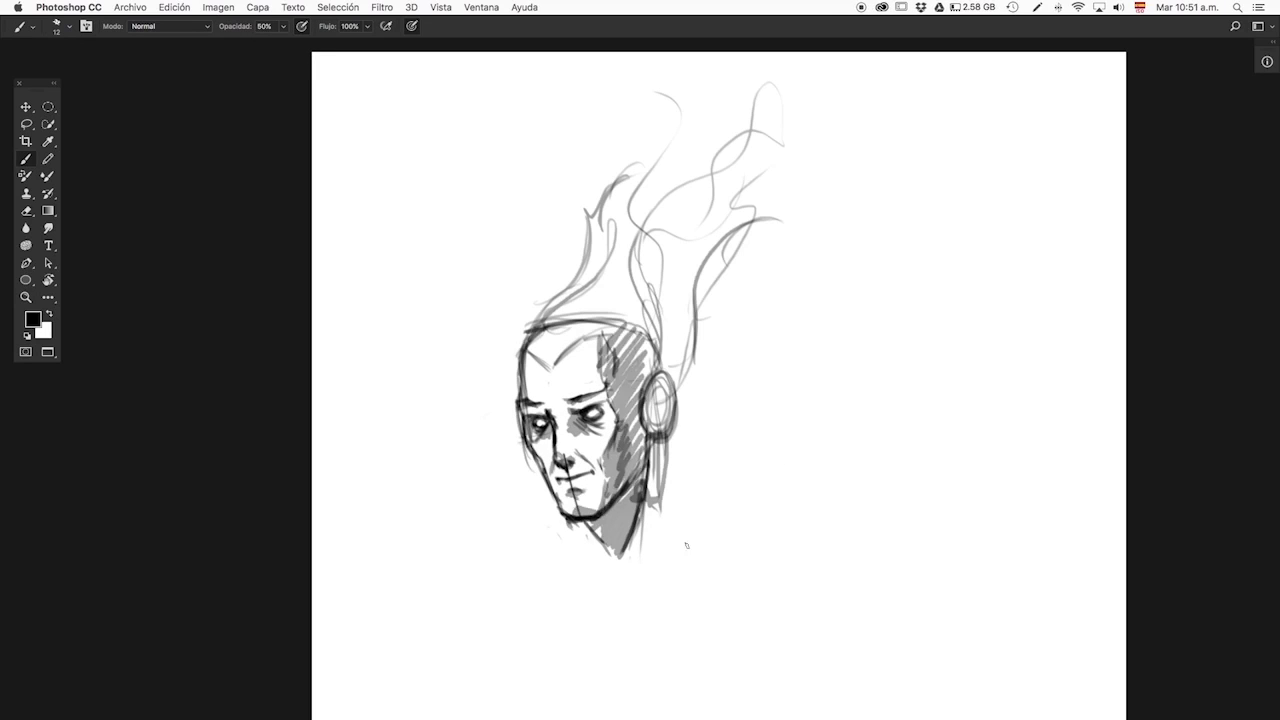
pyautogui.moveTo(614, 518); pyautogui.dragTo(588, 636)
pyautogui.scroll(-5, 634, 503)
pyautogui.hotkey('alt', 'space')
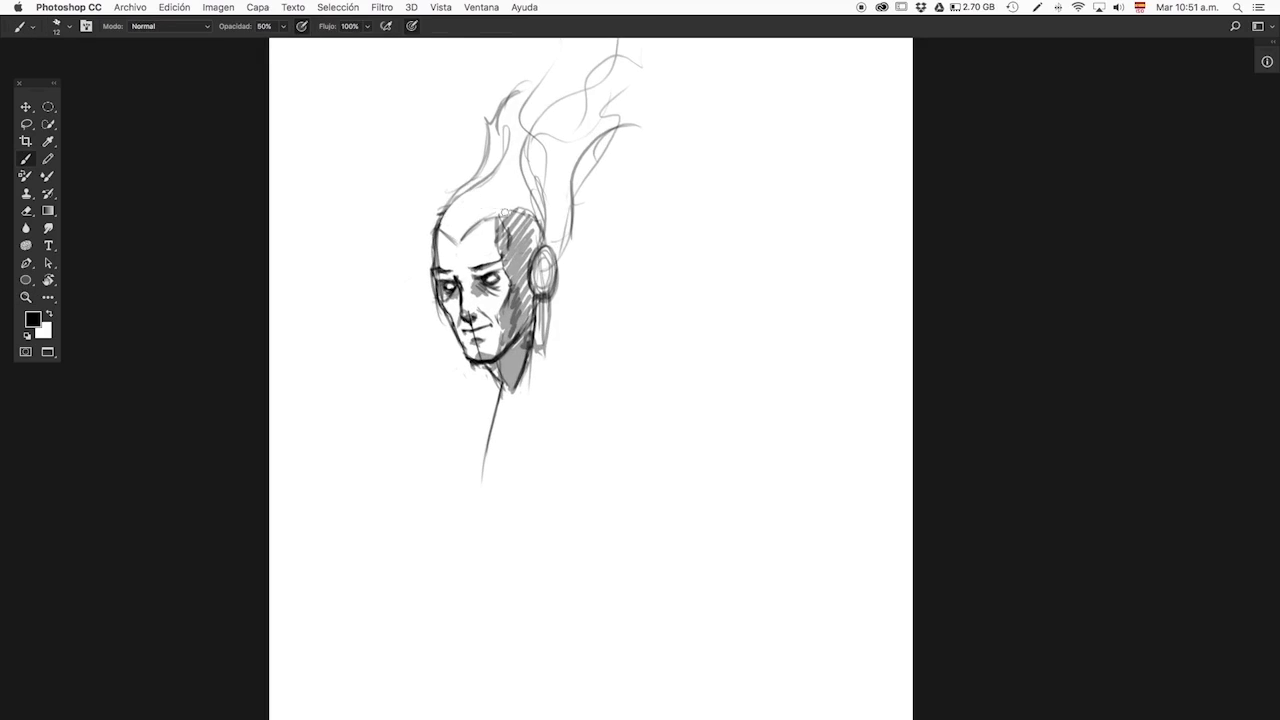
pyautogui.moveTo(438, 170); pyautogui.dragTo(470, 240)
pyautogui.moveTo(576, 198); pyautogui.dragTo(560, 292)
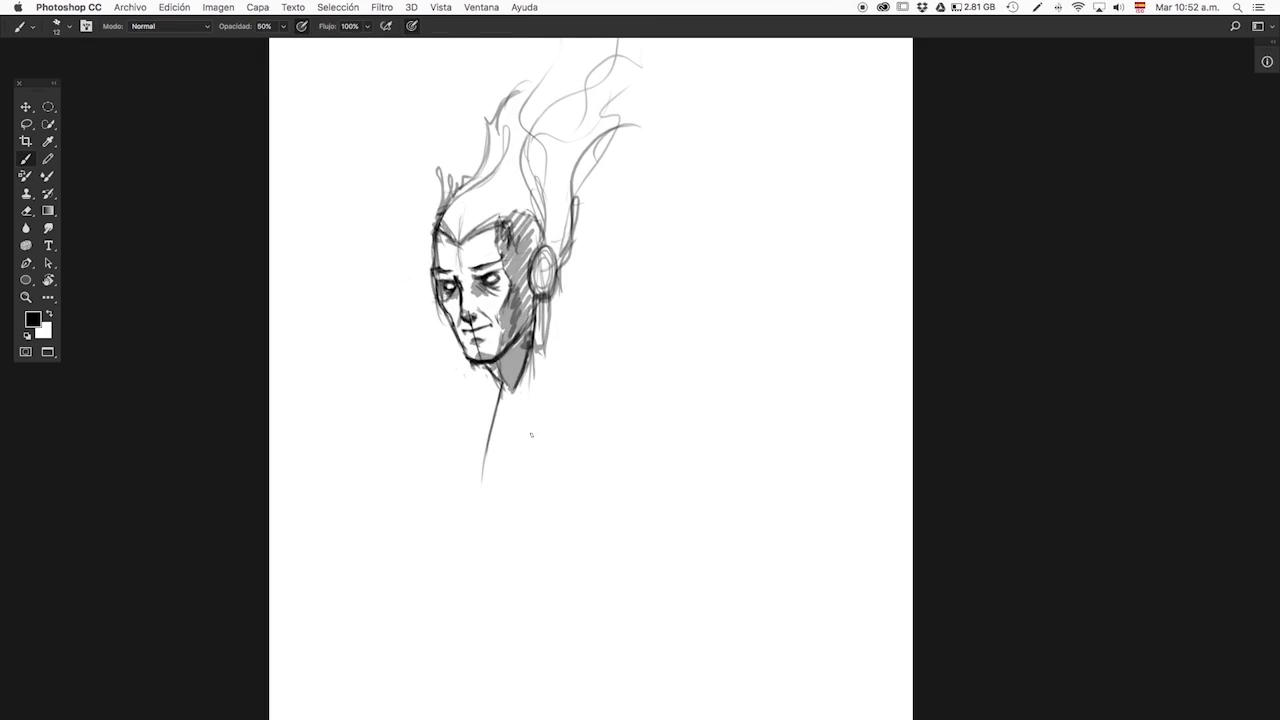
# - Draw the shoulders and a V-neck collar extending across both shoulders
pyautogui.moveTo(503, 383); pyautogui.dragTo(488, 638)
pyautogui.moveTo(546, 322); pyautogui.dragTo(582, 362)
pyautogui.moveTo(462, 350)
pyautogui.mouseDown()
pyautogui.moveTo(412, 400)
pyautogui.moveTo(478, 486)
pyautogui.mouseUp()
pyautogui.moveTo(482, 486)
pyautogui.mouseDown()
pyautogui.moveTo(638, 402)
pyautogui.moveTo(668, 414)
pyautogui.mouseUp()
# - Darken the neck, chin and collar edges, and outline a diamond-shaped piece inside the collar
pyautogui.moveTo(550, 292); pyautogui.dragTo(500, 378)
pyautogui.moveTo(560, 248); pyautogui.dragTo(485, 458)
pyautogui.moveTo(505, 382); pyautogui.dragTo(484, 462)
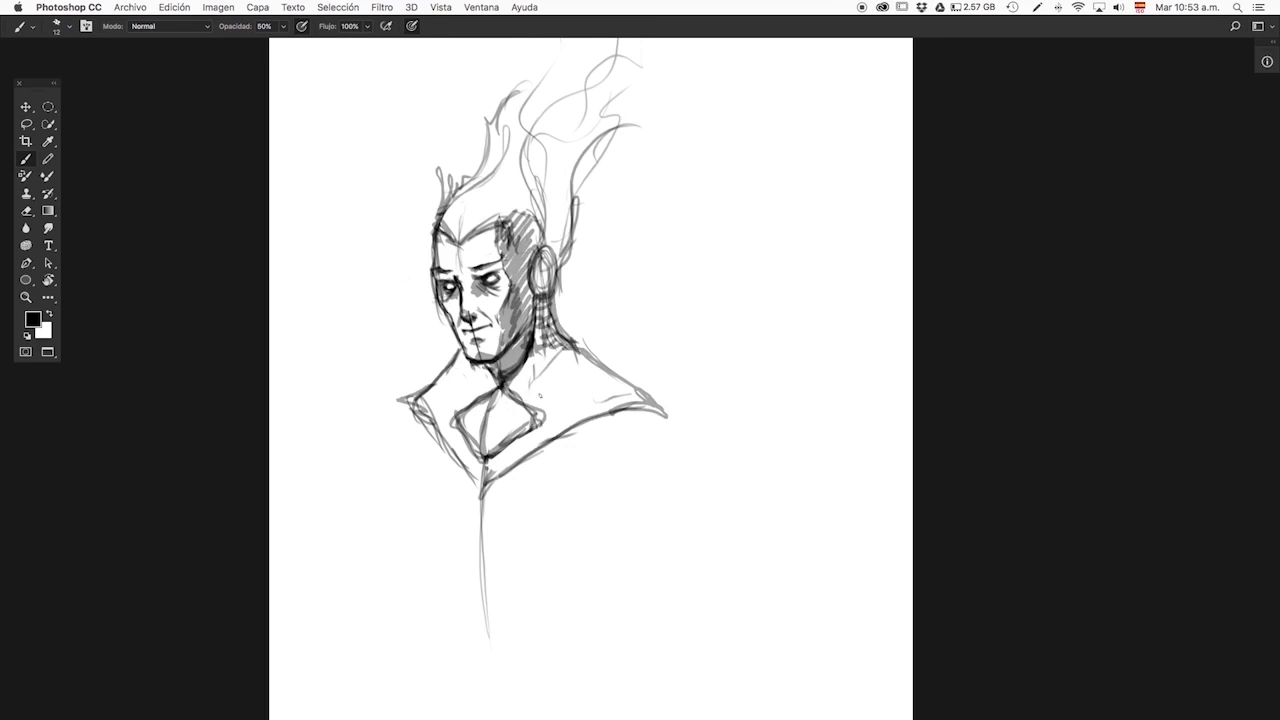
pyautogui.moveTo(452, 356); pyautogui.dragTo(480, 400)
pyautogui.moveTo(524, 390); pyautogui.dragTo(584, 350)
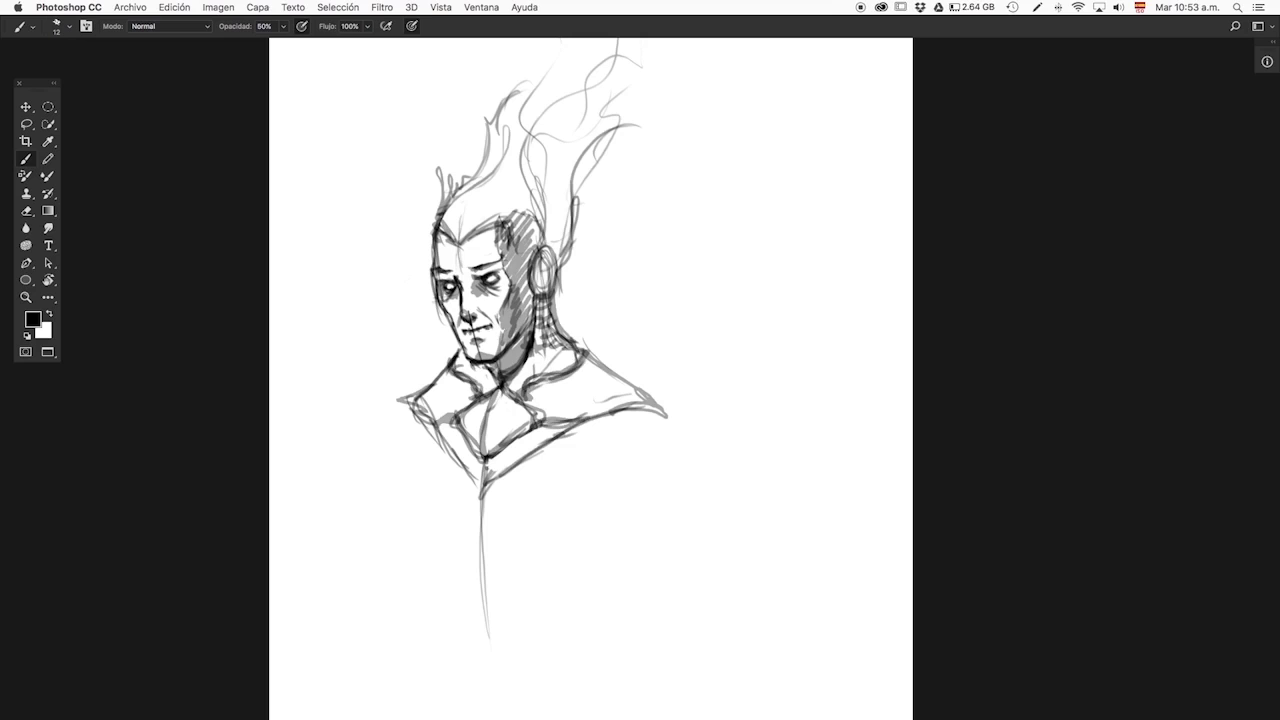
# - Draw the chest strip with zigzag lacing, a flared base and a pointed pendant
pyautogui.moveTo(472, 466)
pyautogui.mouseDown()
pyautogui.moveTo(476, 616)
pyautogui.moveTo(496, 636)
pyautogui.mouseUp()
pyautogui.moveTo(470, 484)
pyautogui.mouseDown()
pyautogui.moveTo(500, 604)
pyautogui.moveTo(470, 468)
pyautogui.mouseUp()
pyautogui.moveTo(442, 522); pyautogui.dragTo(460, 476)
pyautogui.moveTo(478, 478)
pyautogui.mouseDown()
pyautogui.moveTo(540, 512)
pyautogui.moveTo(482, 576)
pyautogui.mouseUp()
pyautogui.moveTo(538, 512); pyautogui.dragTo(482, 576)
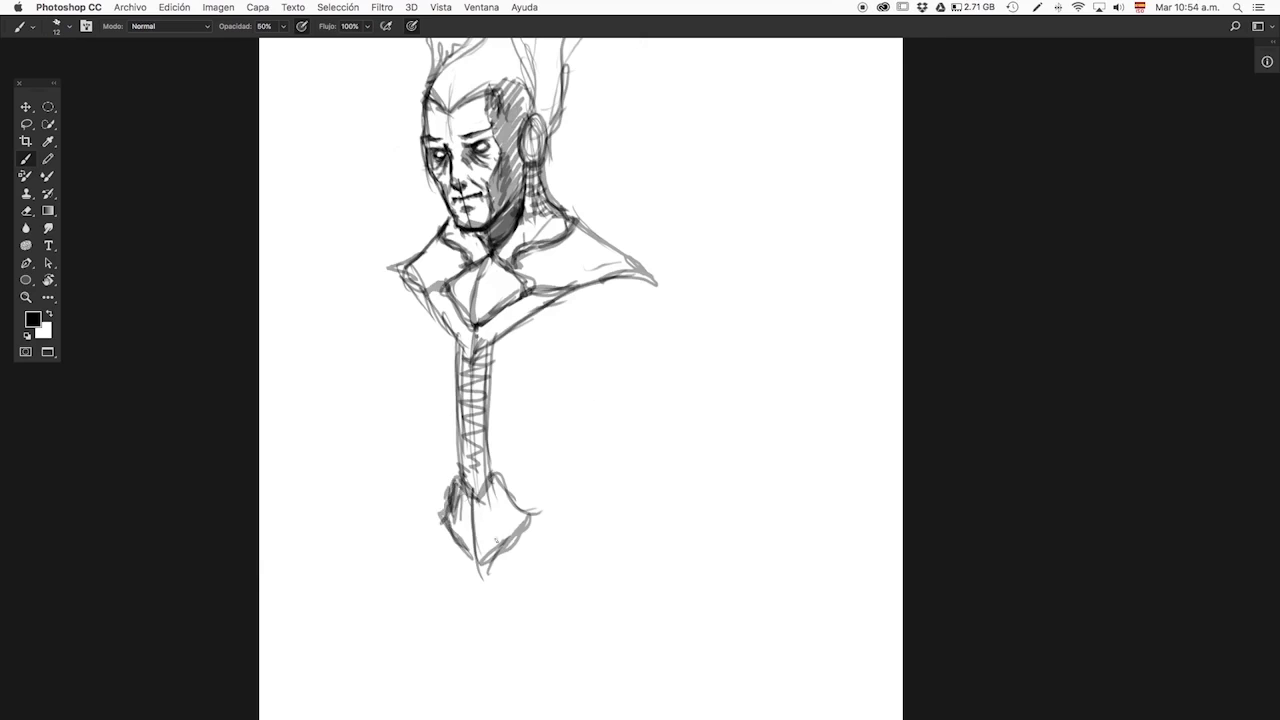
# - Draw long cape lines on both sides, vertical robe lines, and extend the shoulders outward
pyautogui.moveTo(456, 344); pyautogui.dragTo(400, 528)
pyautogui.moveTo(494, 356); pyautogui.dragTo(622, 556)
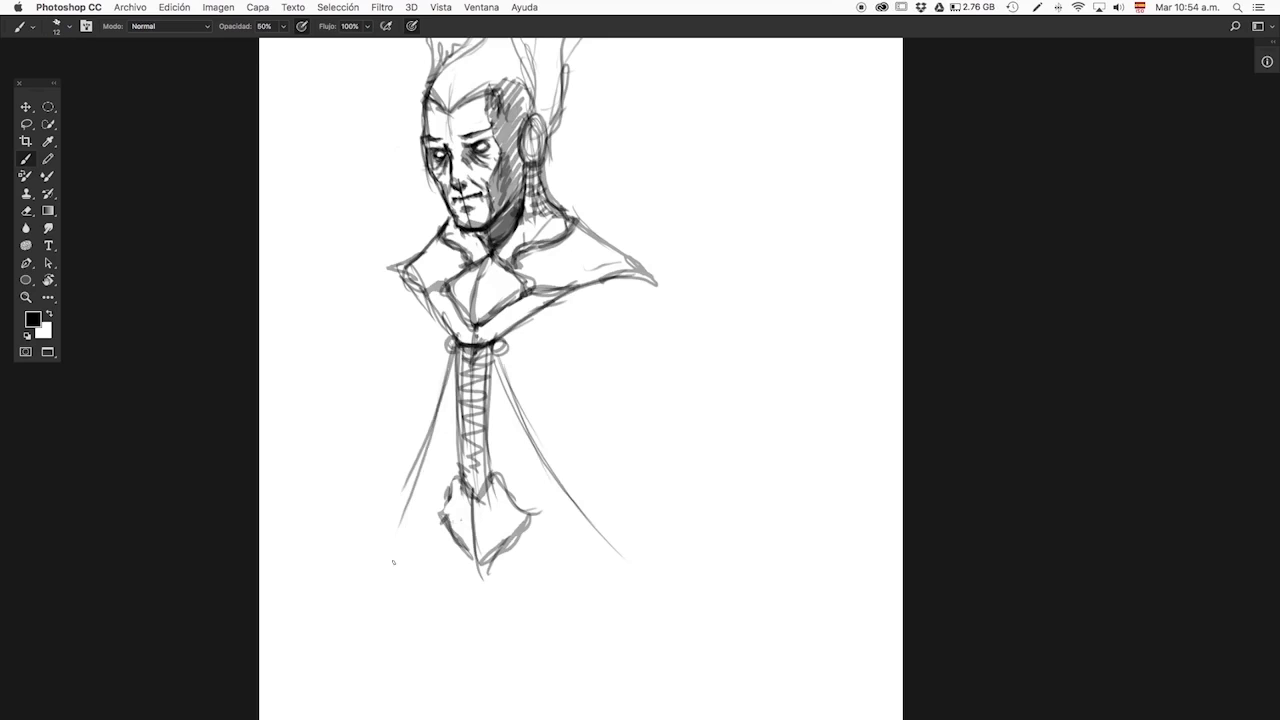
pyautogui.moveTo(456, 352); pyautogui.dragTo(410, 672)
pyautogui.moveTo(494, 354); pyautogui.dragTo(632, 652)
pyautogui.moveTo(600, 246); pyautogui.dragTo(566, 566)
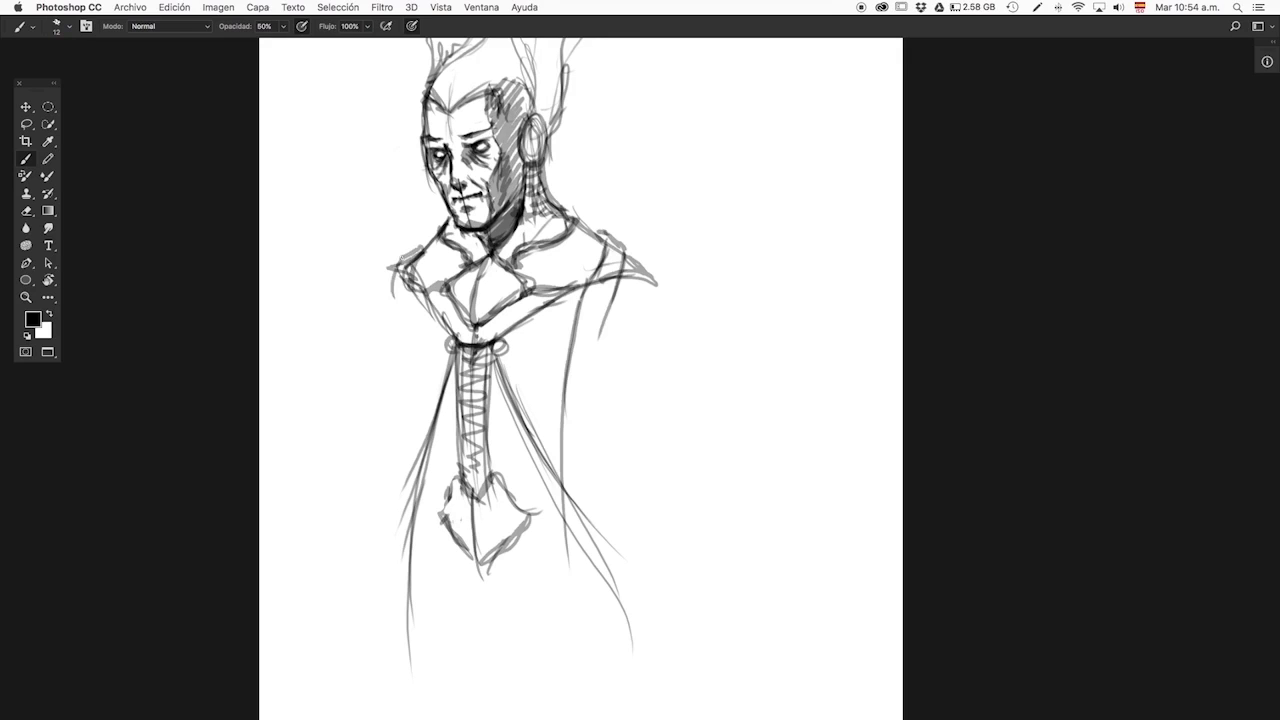
pyautogui.moveTo(412, 258); pyautogui.dragTo(408, 590)
pyautogui.moveTo(418, 250); pyautogui.dragTo(380, 666)
pyautogui.moveTo(612, 270); pyautogui.dragTo(590, 480)
# - Add robe side lines, the right shoulder and sleeve, left arm lines, and collar fold lines
pyautogui.moveTo(400, 262); pyautogui.dragTo(328, 300)
pyautogui.moveTo(630, 256); pyautogui.dragTo(722, 312)
pyautogui.moveTo(710, 320); pyautogui.dragTo(670, 526)
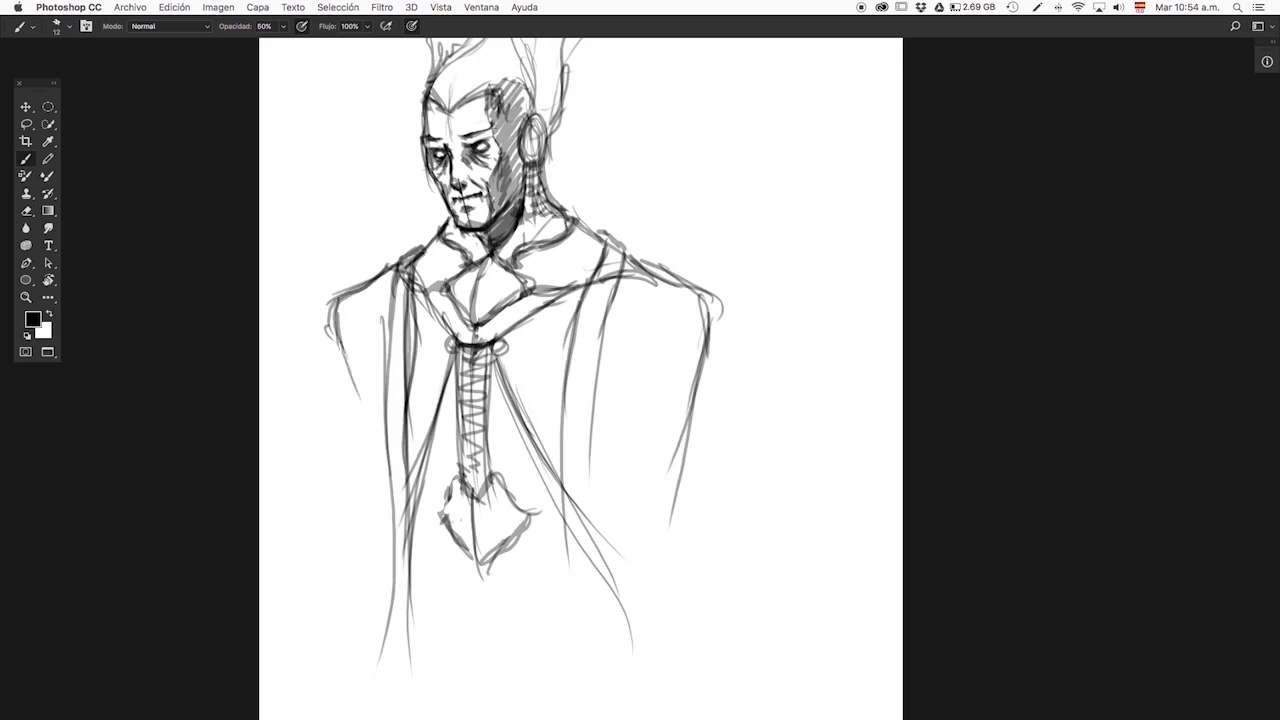
pyautogui.moveTo(704, 290); pyautogui.dragTo(634, 500)
pyautogui.moveTo(340, 340); pyautogui.dragTo(378, 476)
pyautogui.moveTo(570, 314); pyautogui.dragTo(508, 344)
pyautogui.moveTo(536, 404)
pyautogui.mouseDown()
pyautogui.moveTo(504, 356)
pyautogui.moveTo(464, 518)
pyautogui.mouseUp()
# - Darken the lacing and pendant edges, strengthen the left cloak edge and right sleeve, and shift the figure right
pyautogui.moveTo(494, 356); pyautogui.dragTo(488, 502)
pyautogui.moveTo(464, 416); pyautogui.dragTo(442, 514)
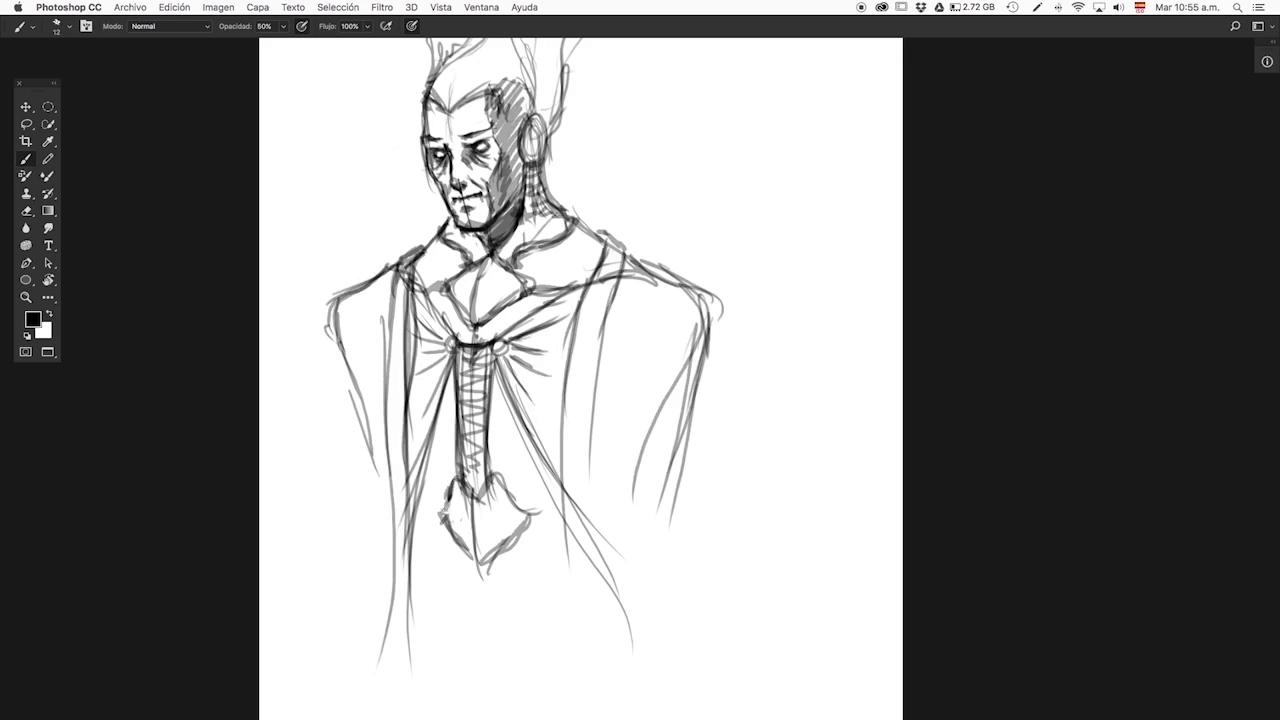
pyautogui.hotkey('ctrl', '-')
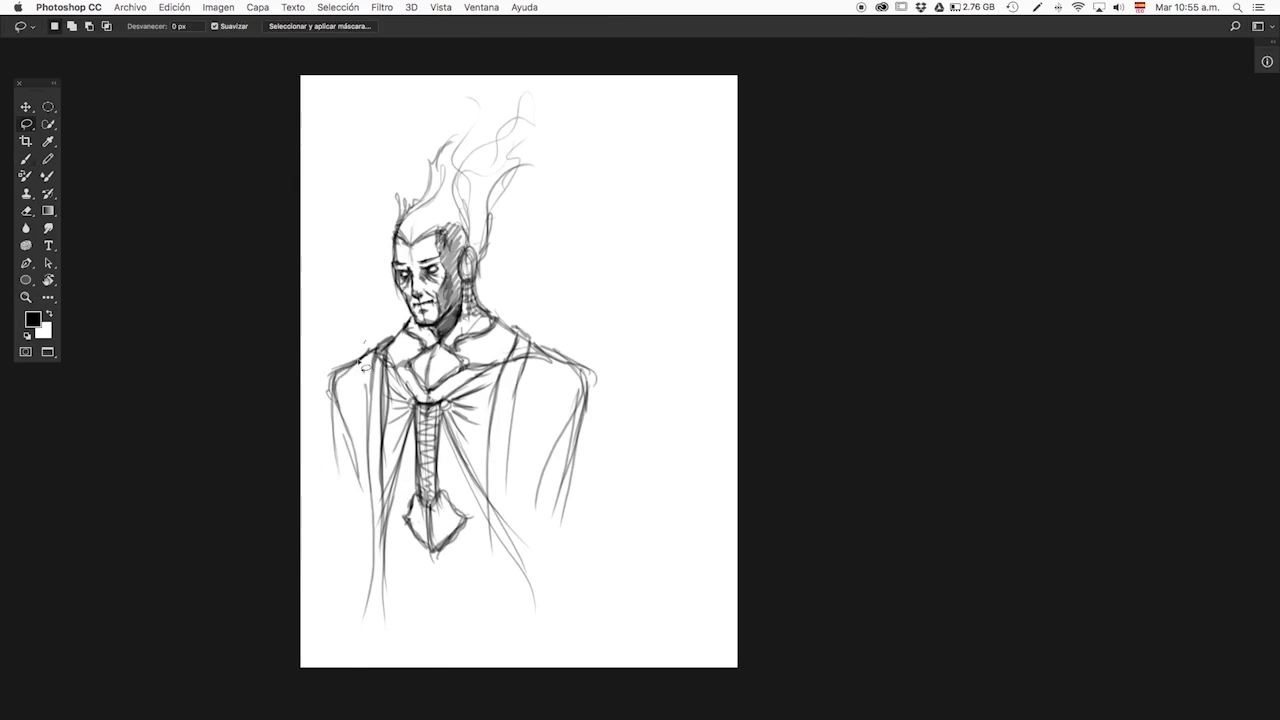
pyautogui.moveTo(366, 356); pyautogui.dragTo(356, 470)
pyautogui.moveTo(370, 386); pyautogui.dragTo(362, 600)
pyautogui.moveTo(586, 356); pyautogui.dragTo(548, 482)
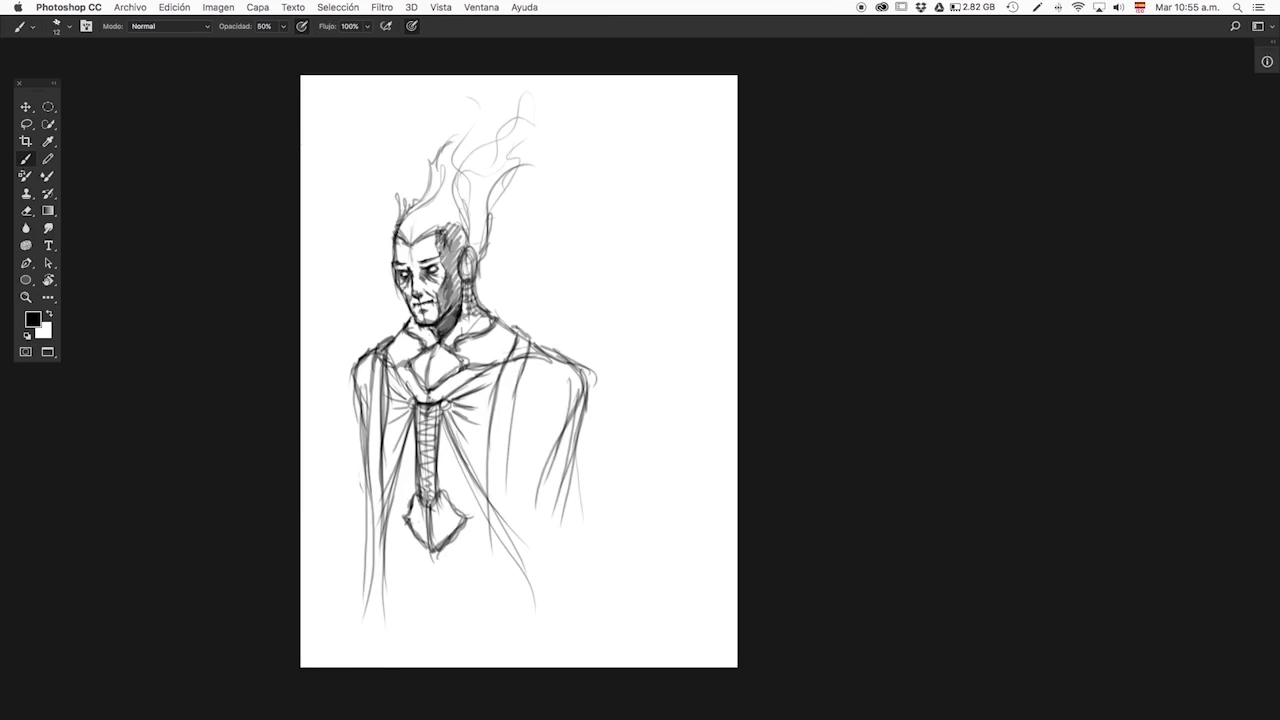
pyautogui.moveTo(620, 540); pyautogui.dragTo(704, 540)
pyautogui.moveTo(448, 384); pyautogui.dragTo(400, 524)
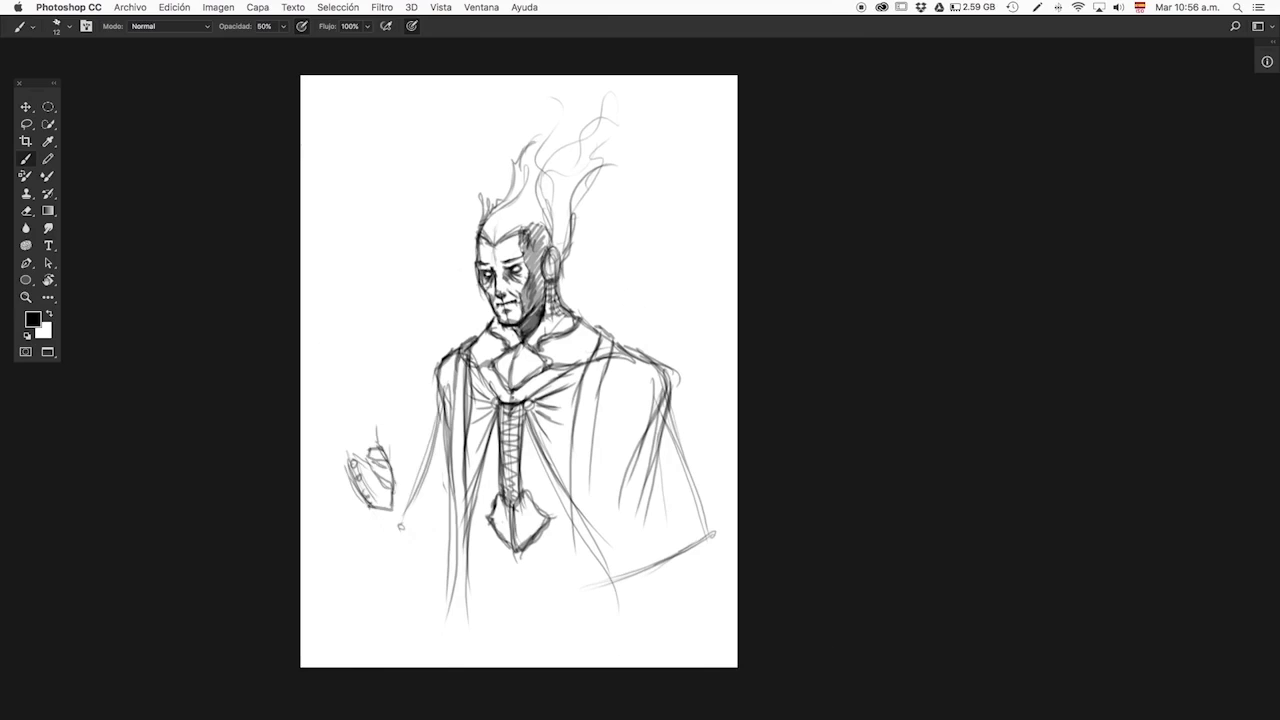
# - Zoom in and outline the raised hand with its fingers and a pointed fingertip
pyautogui.hotkey('ctrl', '+')
pyautogui.moveTo(580, 430); pyautogui.dragTo(556, 528)
pyautogui.moveTo(590, 484); pyautogui.dragTo(530, 414)
pyautogui.moveTo(520, 394)
pyautogui.mouseDown()
pyautogui.moveTo(578, 432)
pyautogui.moveTo(538, 410)
pyautogui.mouseUp()
pyautogui.moveTo(542, 412); pyautogui.dragTo(570, 418)
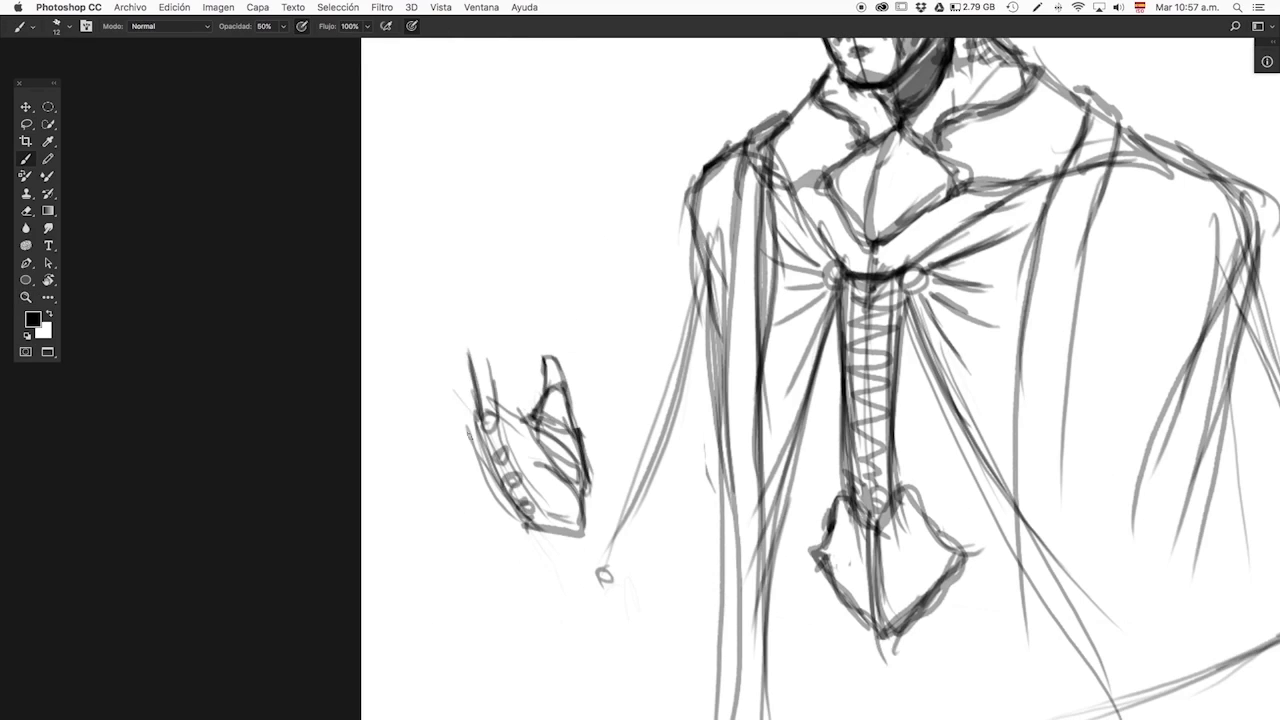
pyautogui.moveTo(450, 415); pyautogui.dragTo(530, 525)
# - Sketch curved arcs around the wrist and add more finger lines and strokes on the hand
pyautogui.moveTo(488, 308); pyautogui.dragTo(456, 425)
pyautogui.moveTo(478, 410); pyautogui.dragTo(540, 522)
pyautogui.moveTo(600, 490); pyautogui.dragTo(570, 570)
pyautogui.moveTo(662, 495); pyautogui.dragTo(600, 612)
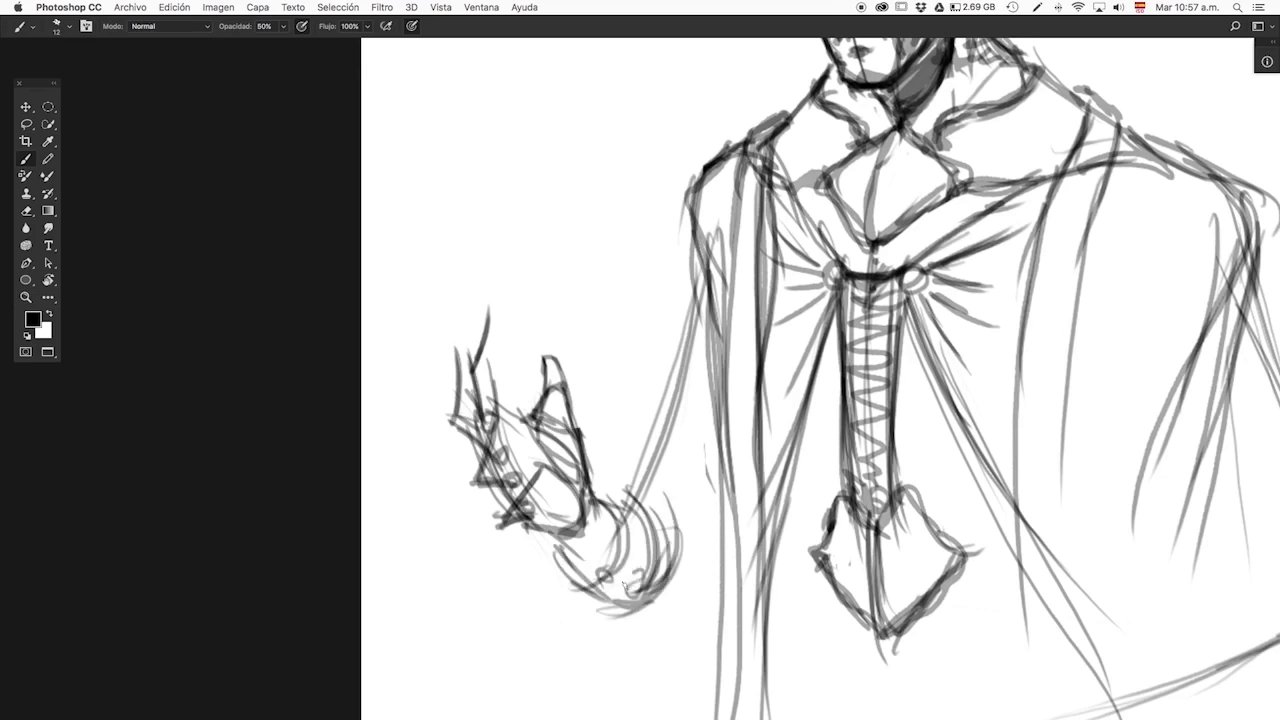
pyautogui.moveTo(700, 310); pyautogui.dragTo(625, 600)
pyautogui.moveTo(620, 560); pyautogui.dragTo(520, 560)
pyautogui.moveTo(450, 400); pyautogui.dragTo(520, 400)
pyautogui.moveTo(268, 280); pyautogui.dragTo(296, 364)
pyautogui.moveTo(310, 362); pyautogui.dragTo(326, 394)
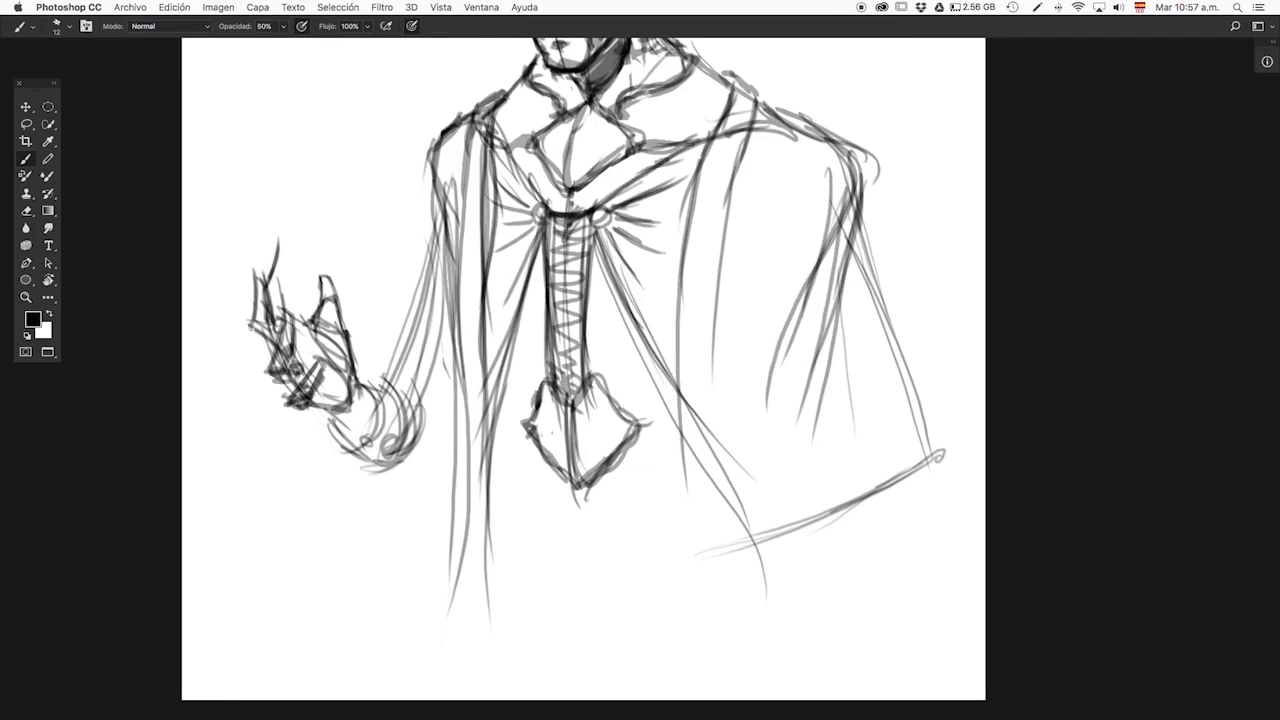
# - Redraw the raised finger bending right, then add wrist cuff arcs and long sleeve lines down the arm
pyautogui.moveTo(348, 282); pyautogui.dragTo(322, 303)
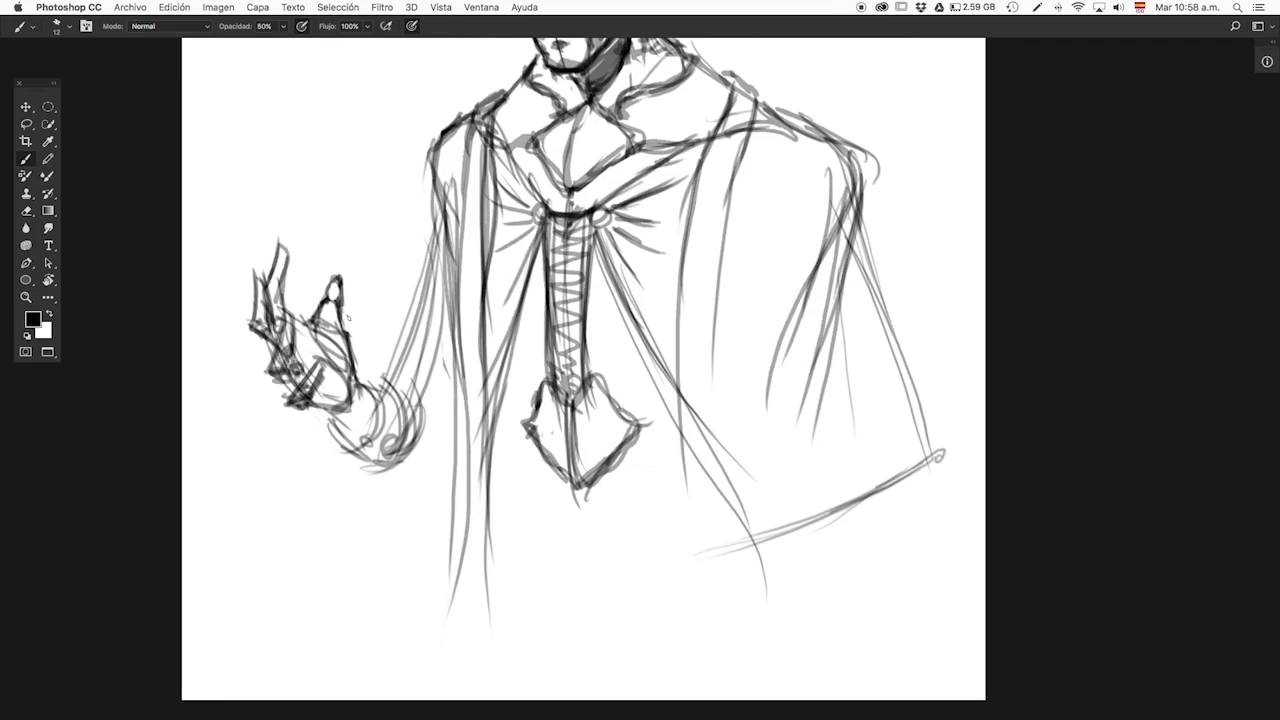
pyautogui.moveTo(445, 200); pyautogui.dragTo(412, 580)
pyautogui.moveTo(440, 225); pyautogui.dragTo(415, 650)
pyautogui.moveTo(430, 155); pyautogui.dragTo(392, 365)
pyautogui.moveTo(372, 370); pyautogui.dragTo(435, 420)
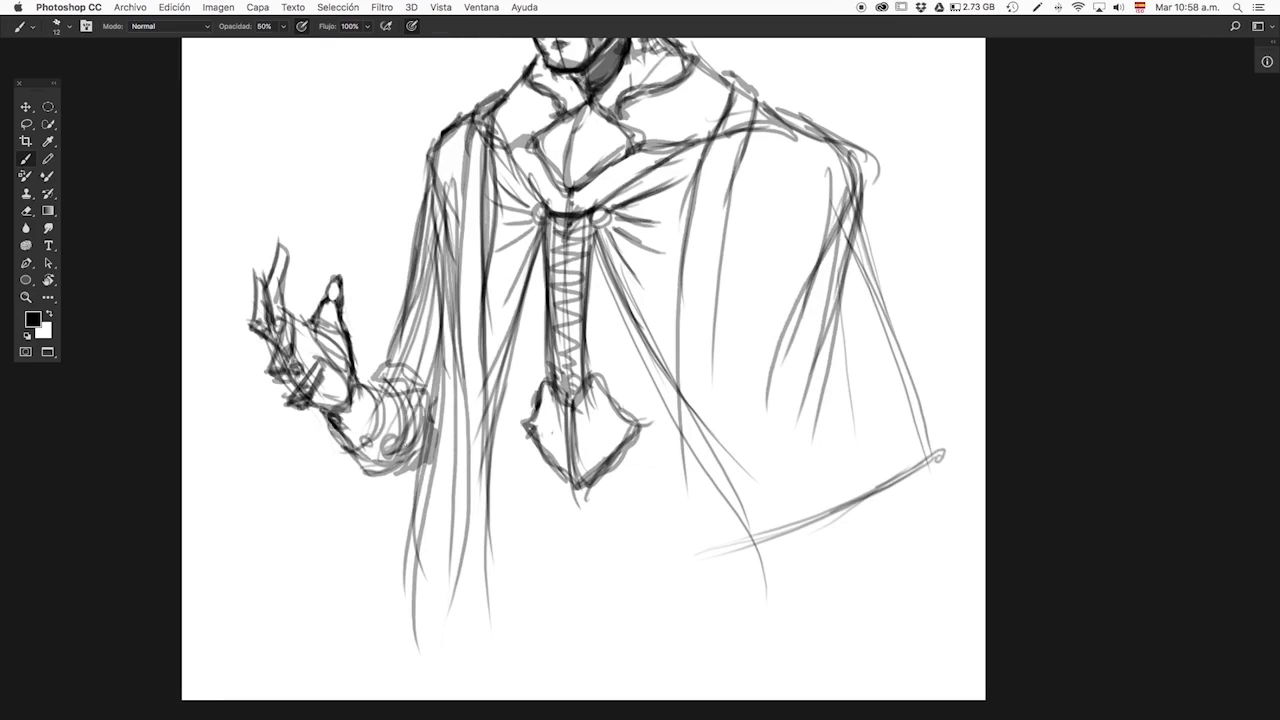
# - Lasso and delete the stray long stroke at lower right
pyautogui.press('l')
pyautogui.moveTo(945, 450); pyautogui.dragTo(950, 462)
pyautogui.press('Delete')
pyautogui.hotkey('ctrl', '-')
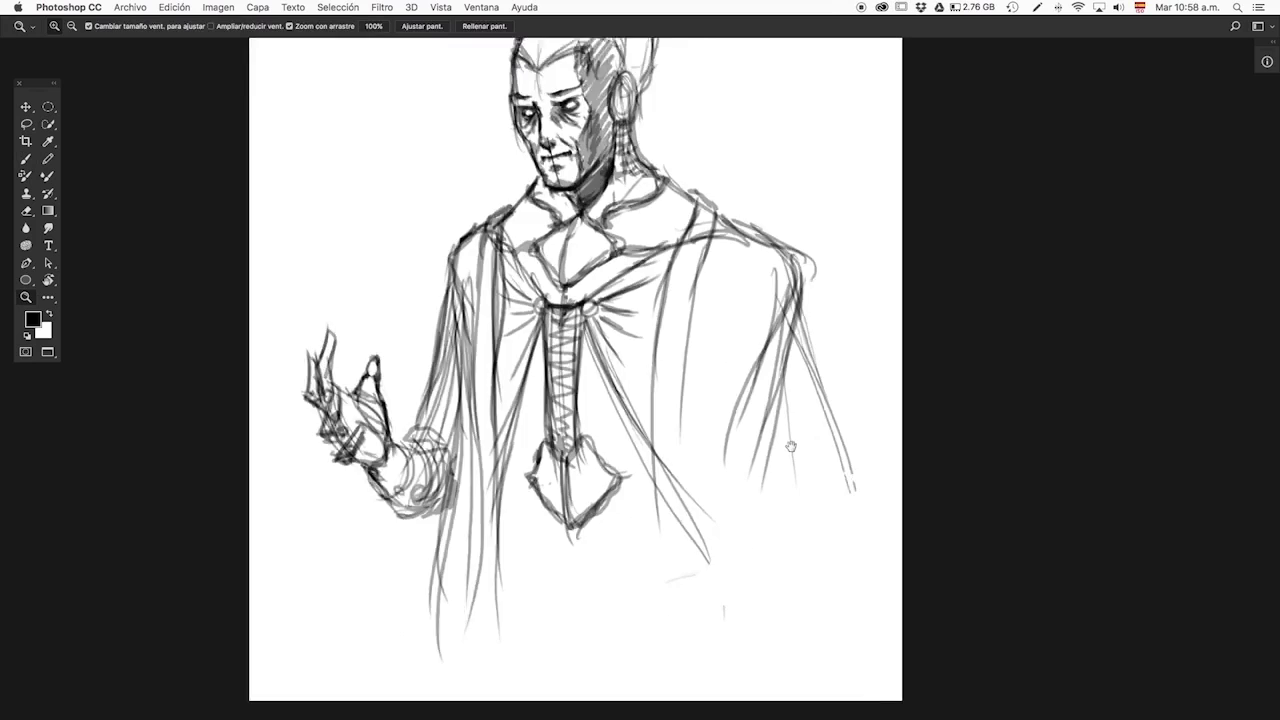
# - Duplicate the sketched hand, flip it horizontally, and move the mirrored copy to the right sleeve
pyautogui.moveTo(805, 410); pyautogui.dragTo(785, 470)
pyautogui.press('l')
pyautogui.moveTo(370, 345); pyautogui.dragTo(455, 480)
pyautogui.press('v')
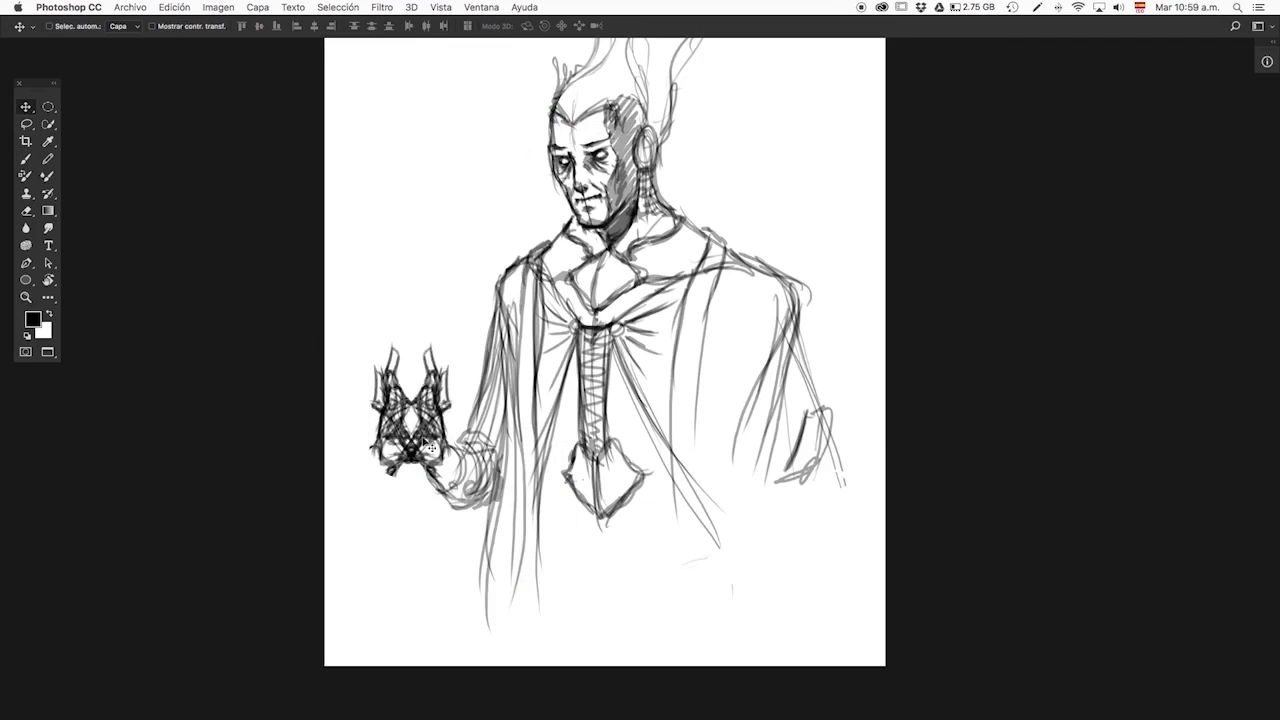
pyautogui.moveTo(410, 420); pyautogui.dragTo(830, 420)
pyautogui.hotkey('ctrl', 'd')
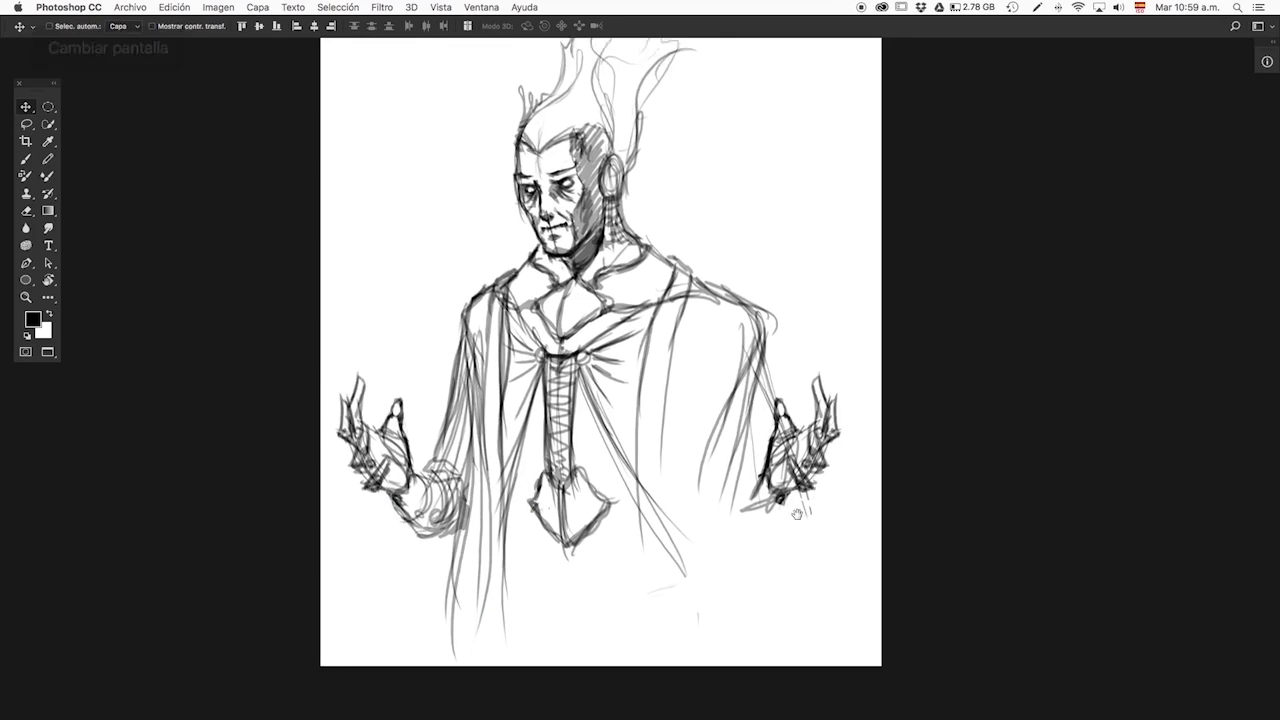
pyautogui.moveTo(780, 461); pyautogui.dragTo(727, 461)
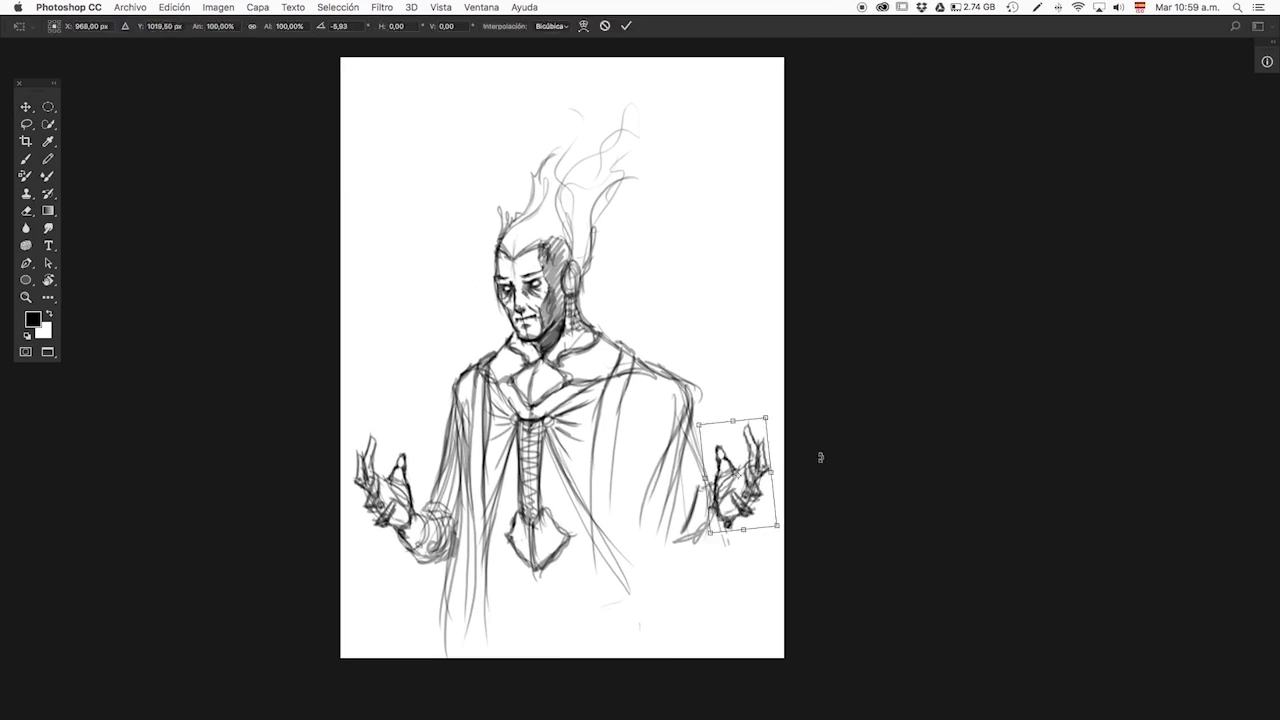
# - Widen the canvas rightward via Canvas Size (24,81) and settle the mirrored hand onto its sleeve
pyautogui.hotkey('ctrl', 'alt', 'c')
pyautogui.write('24,81')
pyautogui.press('Return')
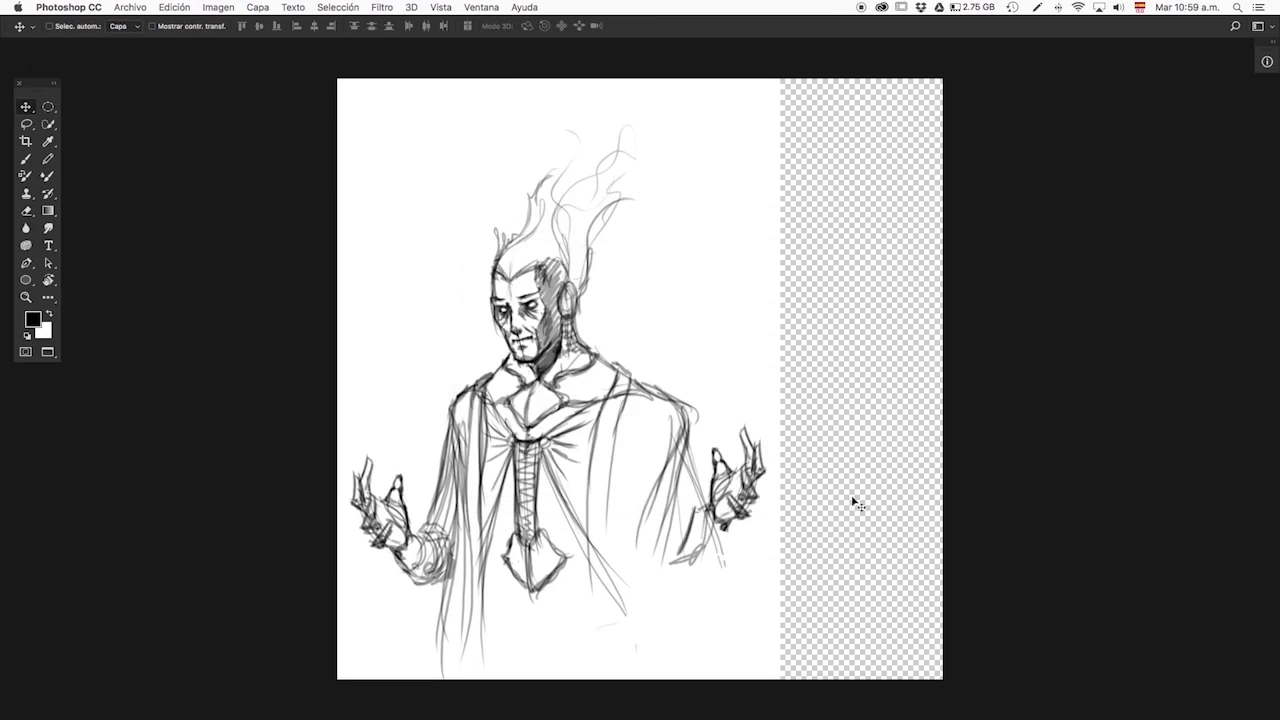
pyautogui.moveTo(740, 526)
pyautogui.mouseDown()
pyautogui.moveTo(763, 508)
pyautogui.moveTo(690, 560)
pyautogui.mouseUp()
pyautogui.press('b')
pyautogui.moveTo(690, 430); pyautogui.dragTo(685, 620)
pyautogui.moveTo(805, 470); pyautogui.dragTo(795, 500)
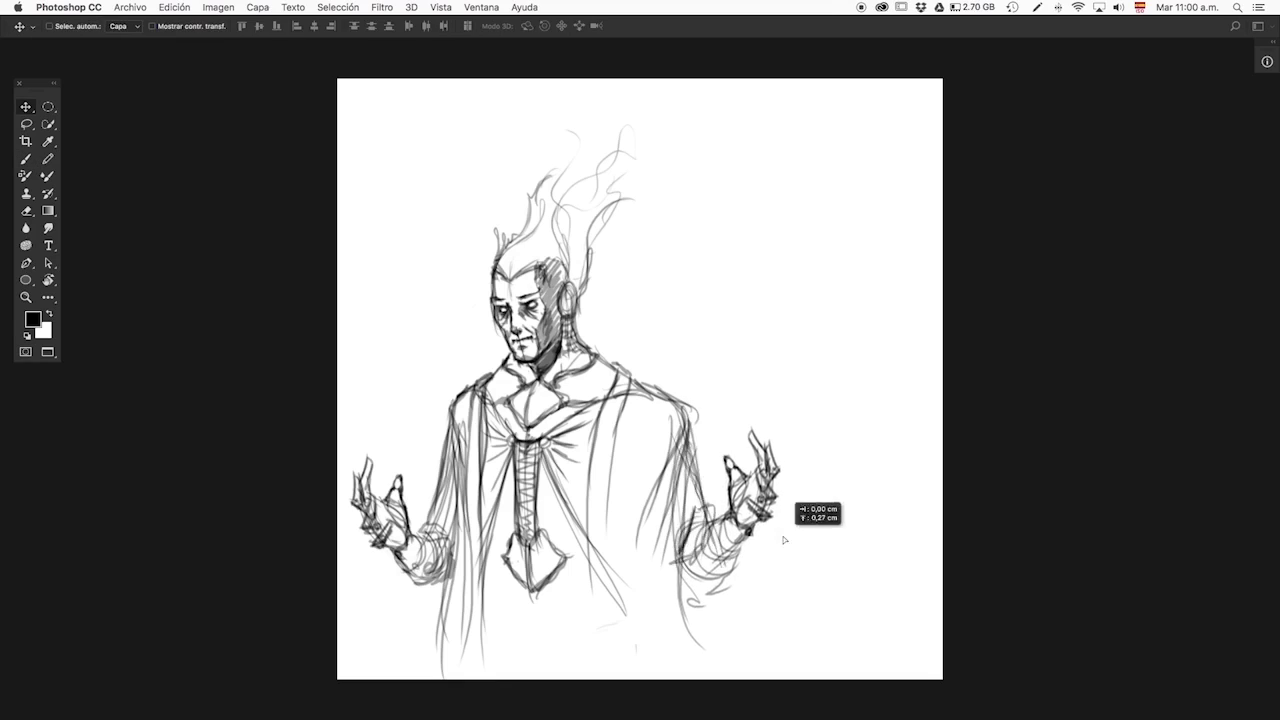
# - Zoom in on the right hand and add small wisp strokes near it
pyautogui.scroll(1, 712, 486)
pyautogui.hotkey('ctrl', 'd')
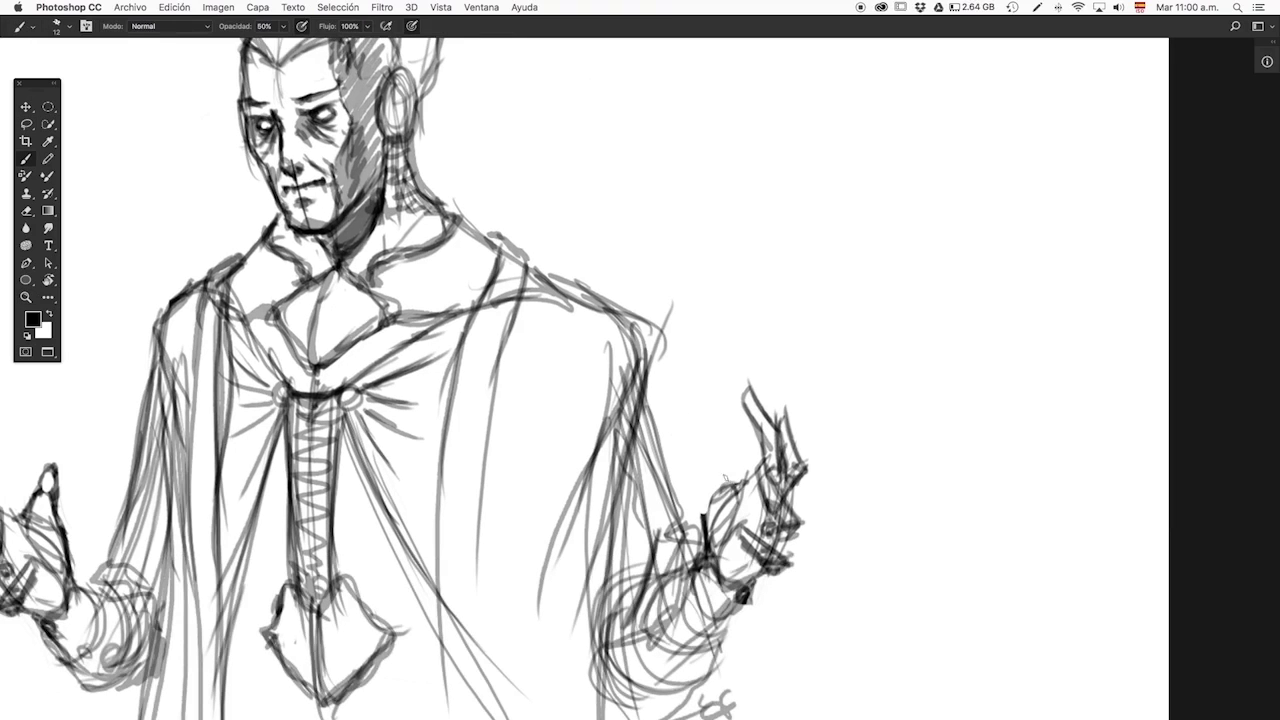
pyautogui.moveTo(713, 455); pyautogui.dragTo(730, 505)
pyautogui.moveTo(710, 425); pyautogui.dragTo(735, 485)
pyautogui.hotkey('ctrl', '-')
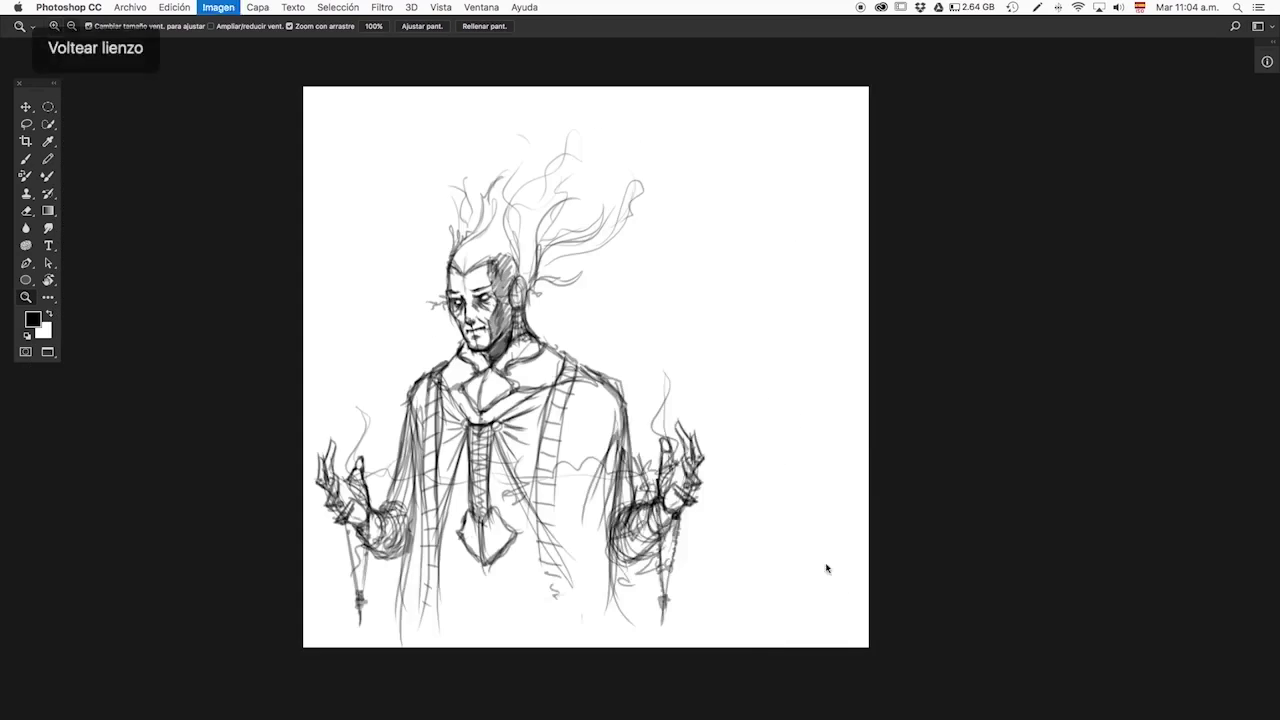
# - Reshape the pendant's top edge and paint out its interior strokes
pyautogui.press('b')
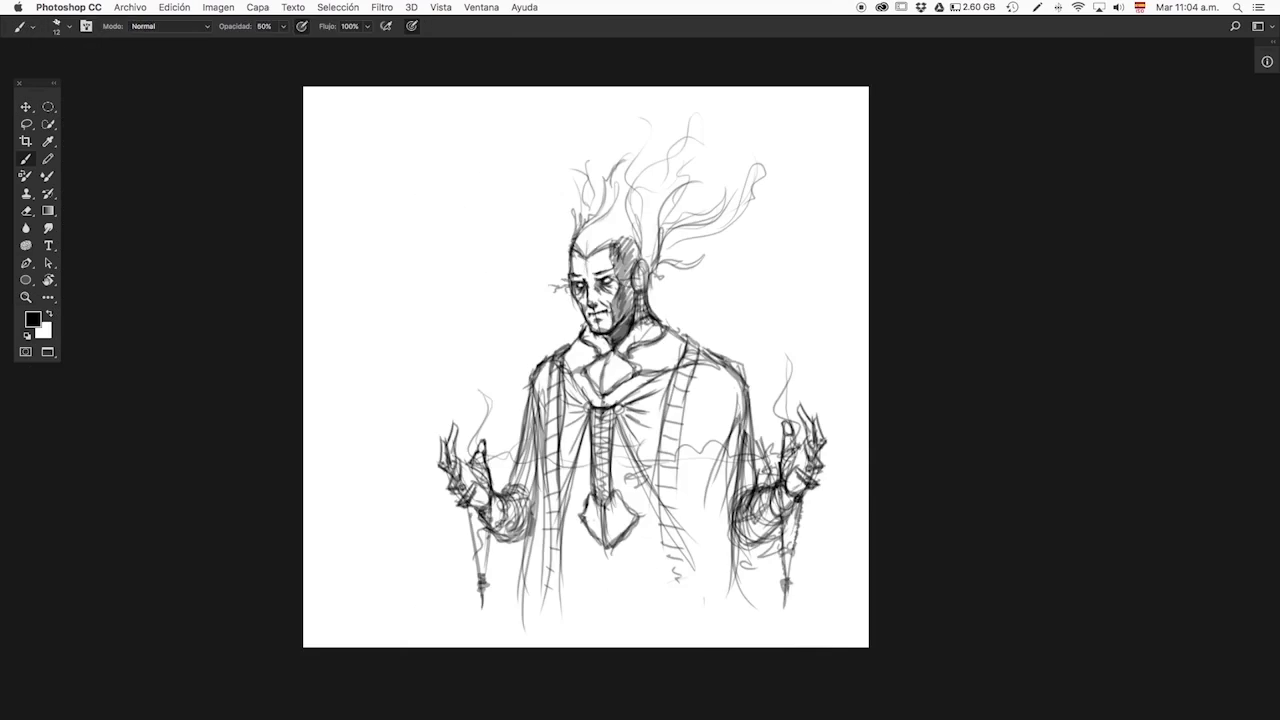
pyautogui.scroll(5, 658, 473)
pyautogui.moveTo(640, 362); pyautogui.dragTo(520, 420)
pyautogui.moveTo(600, 480); pyautogui.dragTo(565, 565)
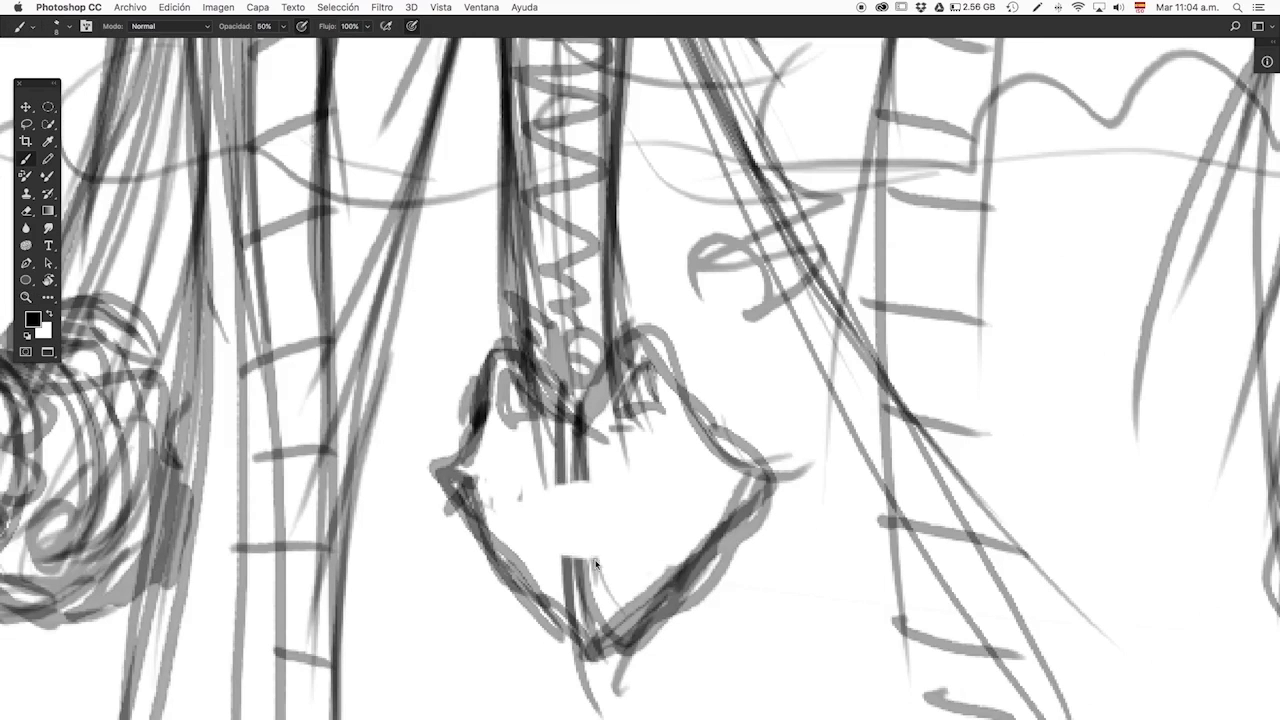
pyautogui.moveTo(590, 620)
pyautogui.mouseDown()
pyautogui.moveTo(570, 430)
pyautogui.moveTo(600, 370)
pyautogui.mouseUp()
# - Draw a central oval, small rounded shapes and a band line across the pendant
pyautogui.moveTo(560, 518); pyautogui.dragTo(540, 570)
pyautogui.moveTo(655, 530); pyautogui.dragTo(630, 575)
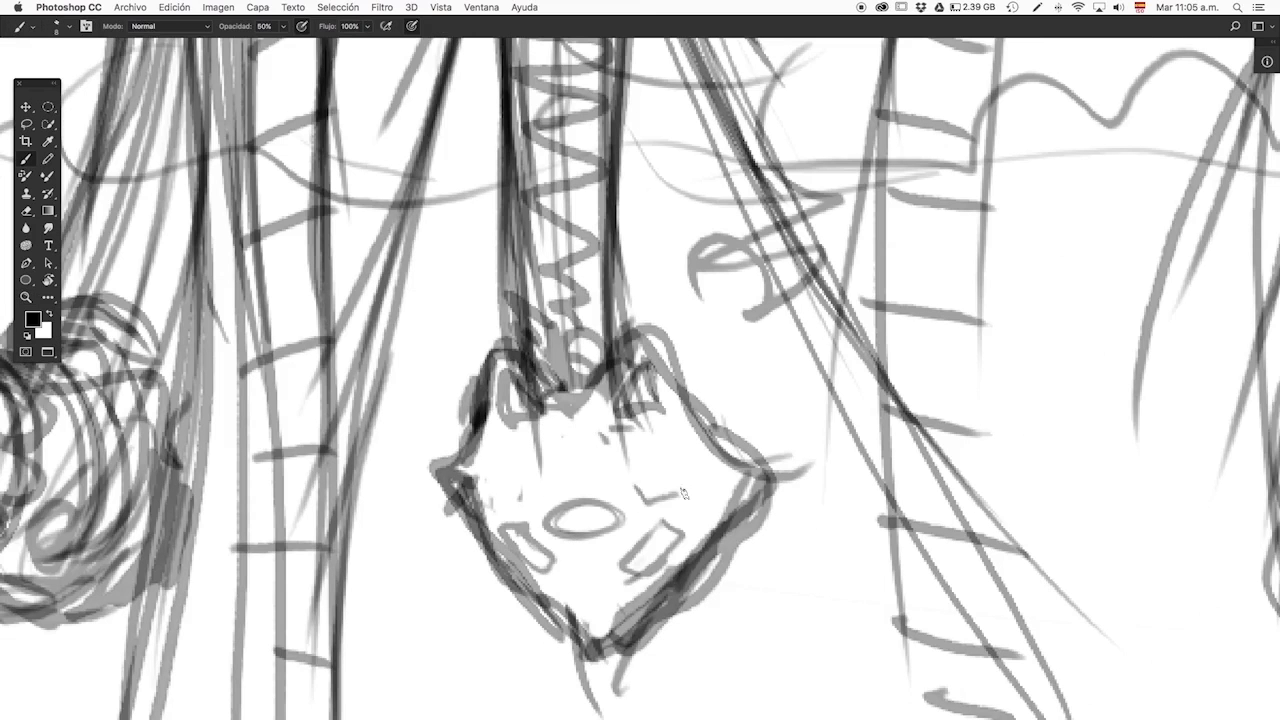
pyautogui.moveTo(495, 490); pyautogui.dragTo(545, 495)
pyautogui.moveTo(635, 485); pyautogui.dragTo(685, 495)
pyautogui.moveTo(460, 500); pyautogui.dragTo(760, 478)
# - Add a central square, rounded side shapes, eye-like ornaments and a small oval below the pendant
pyautogui.moveTo(668, 432); pyautogui.dragTo(722, 482)
pyautogui.moveTo(500, 440); pyautogui.dragTo(460, 490)
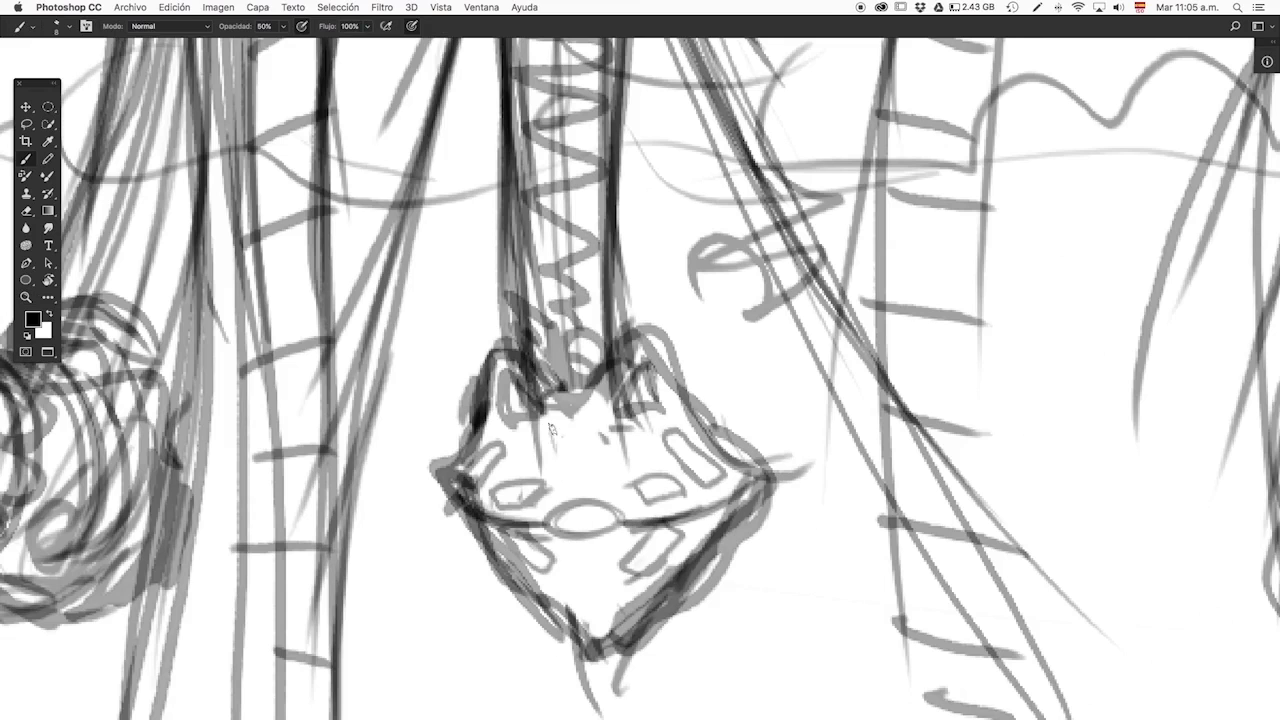
pyautogui.moveTo(550, 410)
pyautogui.mouseDown()
pyautogui.moveTo(605, 470)
pyautogui.moveTo(685, 495)
pyautogui.mouseUp()
pyautogui.moveTo(495, 490); pyautogui.dragTo(540, 500)
pyautogui.moveTo(575, 565); pyautogui.dragTo(598, 560)
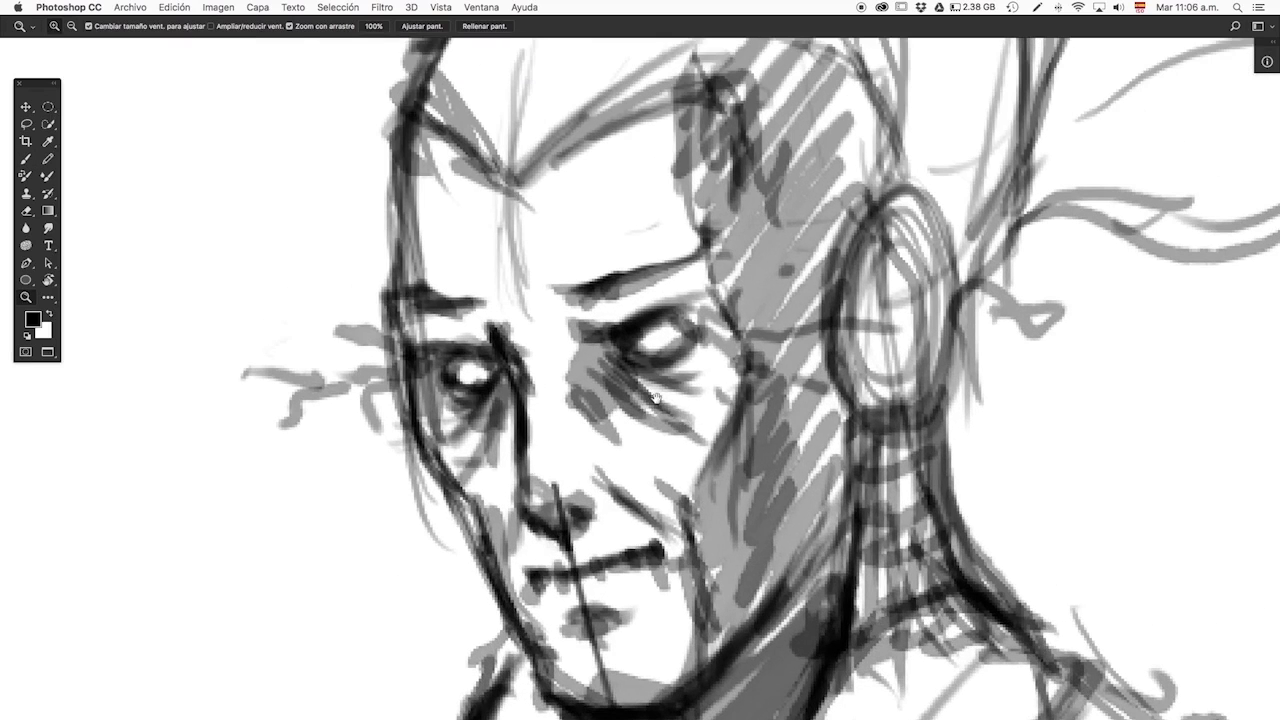
# - Add grey shading under and beside the eyes and around the mouth, erasing a stray stroke
pyautogui.moveTo(625, 330); pyautogui.dragTo(685, 345)
pyautogui.moveTo(325, 372)
pyautogui.mouseDown()
pyautogui.moveTo(490, 378)
pyautogui.moveTo(595, 400)
pyautogui.mouseUp()
pyautogui.moveTo(595, 478); pyautogui.dragTo(648, 525)
pyautogui.scroll(-3, 600, 480)
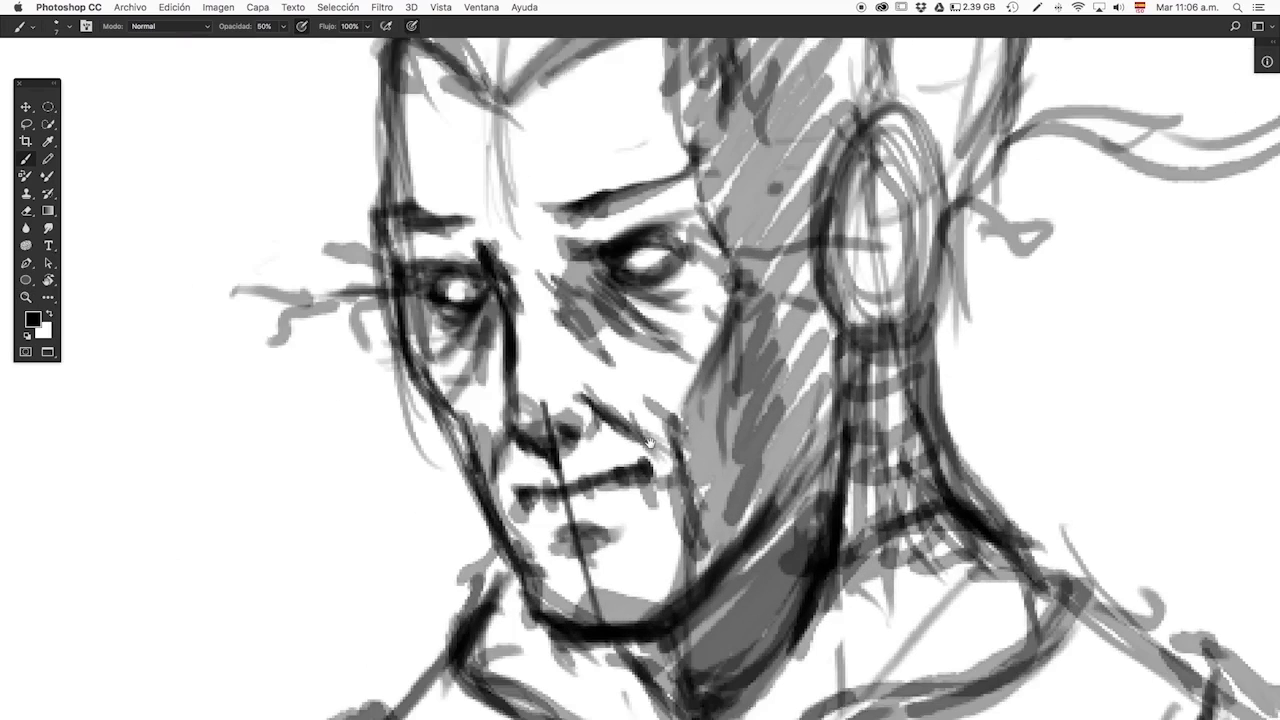
pyautogui.scroll(-2, 580, 500)
pyautogui.press('e')
pyautogui.moveTo(540, 350); pyautogui.dragTo(562, 521)
pyautogui.press('b')
# - Darken the headset rings and add hair and neck strokes around the headset
pyautogui.hotkey('ctrl', '0')
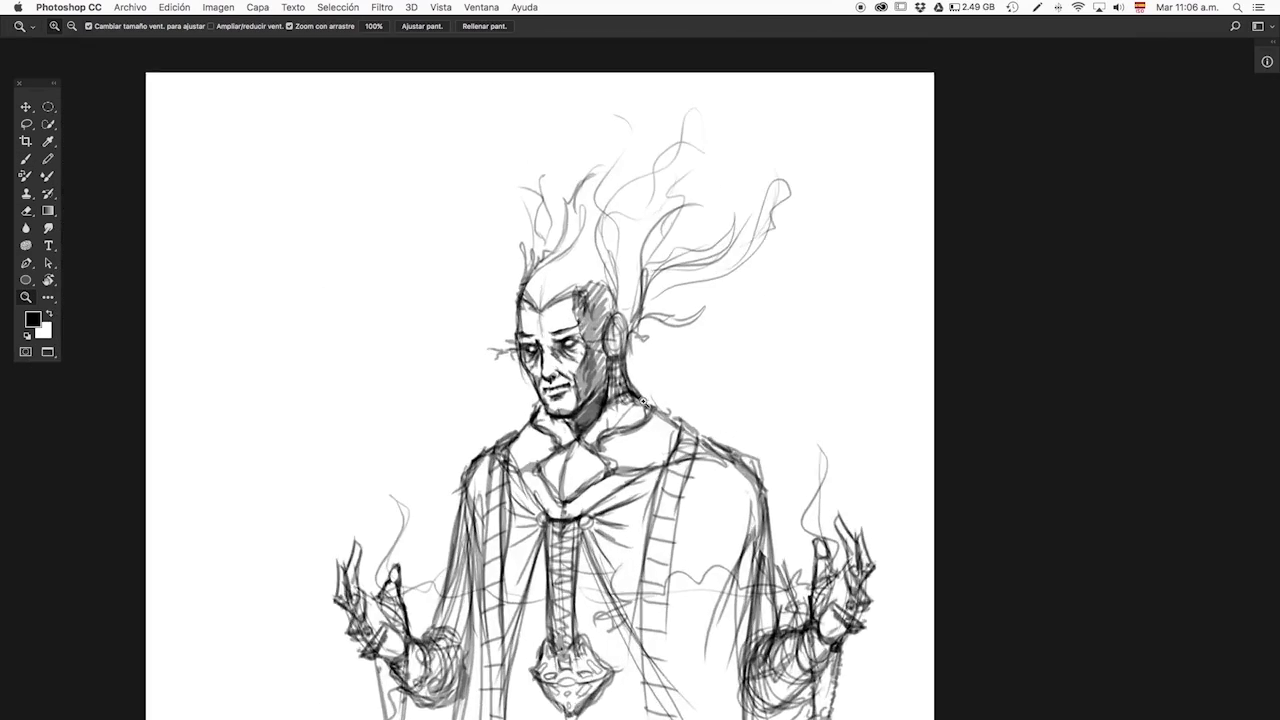
pyautogui.click(600, 400)
pyautogui.moveTo(614, 425); pyautogui.dragTo(570, 330)
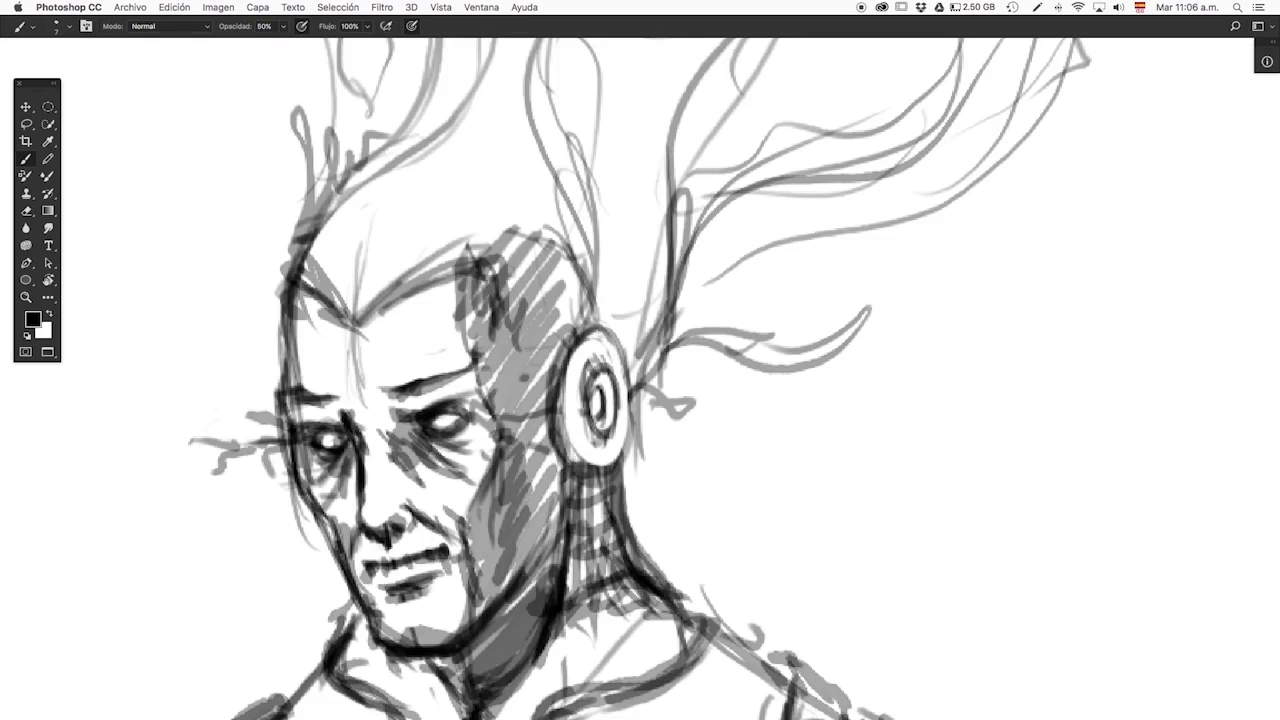
pyautogui.moveTo(560, 470); pyautogui.dragTo(585, 270)
pyautogui.moveTo(520, 200); pyautogui.dragTo(650, 370)
pyautogui.moveTo(490, 160); pyautogui.dragTo(520, 360)
pyautogui.moveTo(230, 85); pyautogui.dragTo(290, 270)
# - Check the head up close, apply a free transform, and fit the whole canvas in view
pyautogui.hotkey('ctrl', '0')
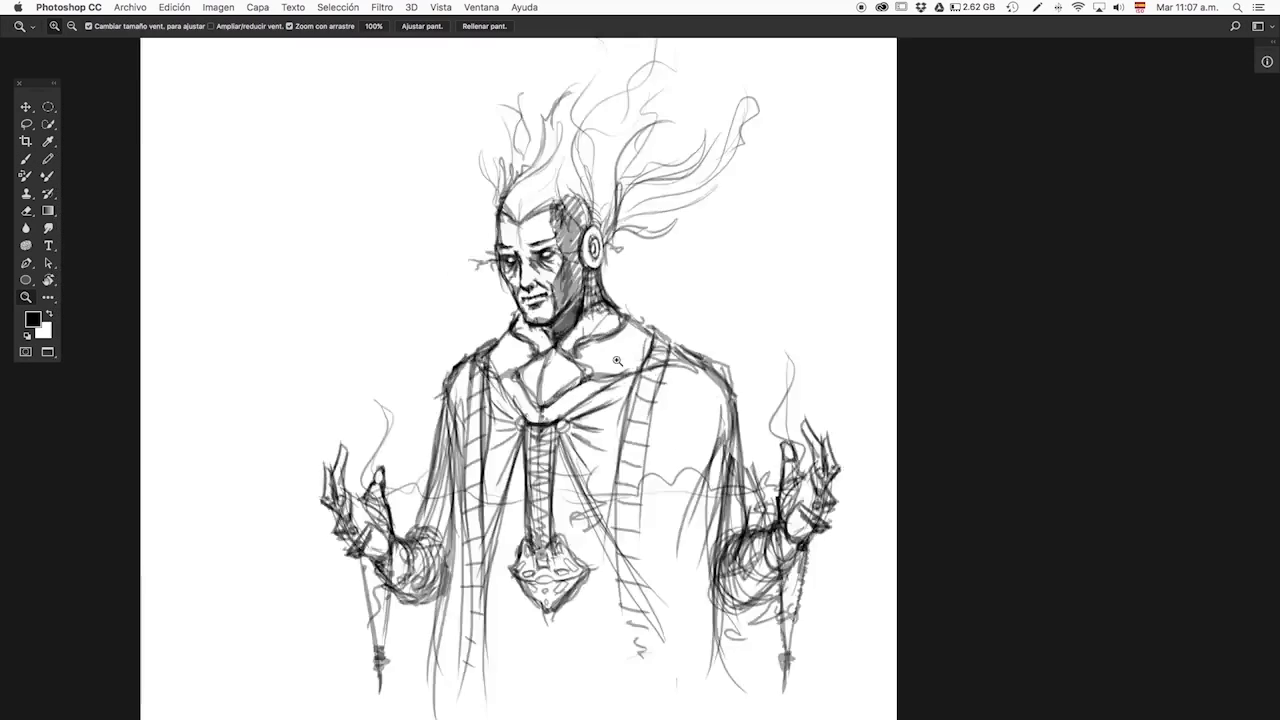
pyautogui.click(690, 440)
pyautogui.hotkey('ctrl', 't')
pyautogui.press('Return')
pyautogui.hotkey('ctrl', '0')
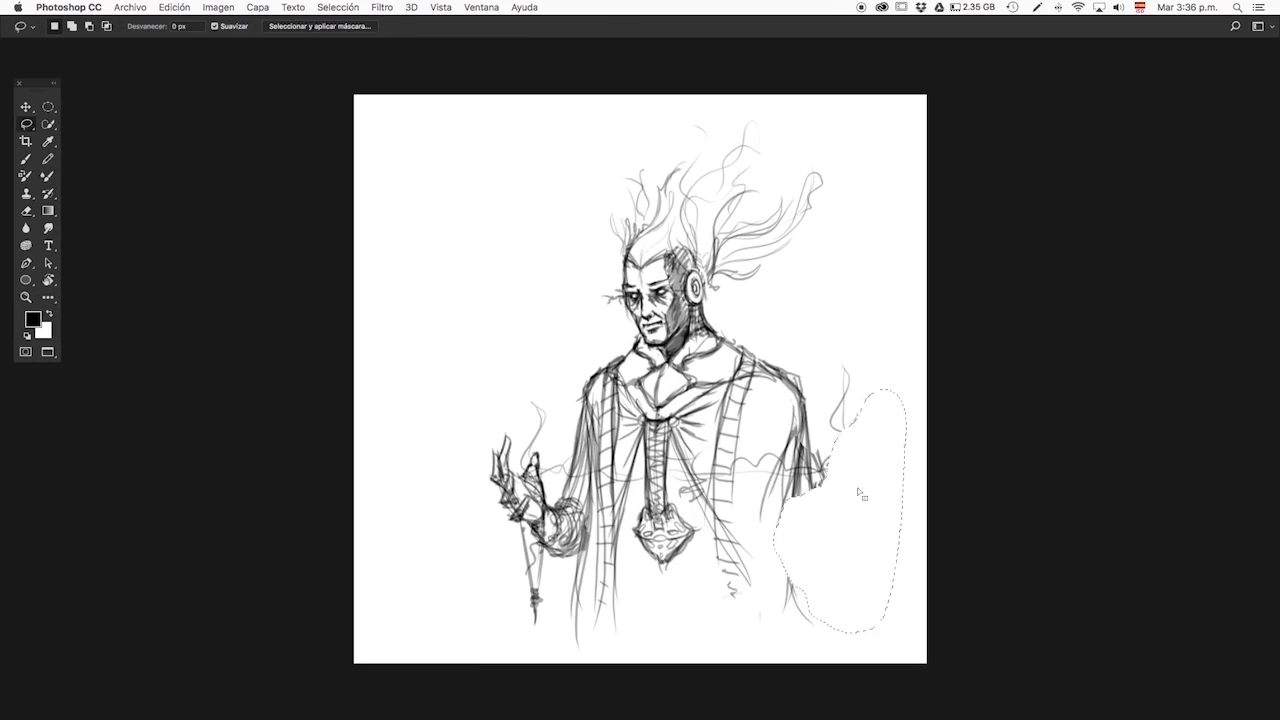
# - Sketch a hand right of the cape, then lasso it and rotate it into place with Ctrl+T
pyautogui.moveTo(870, 457)
pyautogui.mouseDown()
pyautogui.moveTo(792, 457)
pyautogui.moveTo(791, 496)
pyautogui.mouseUp()
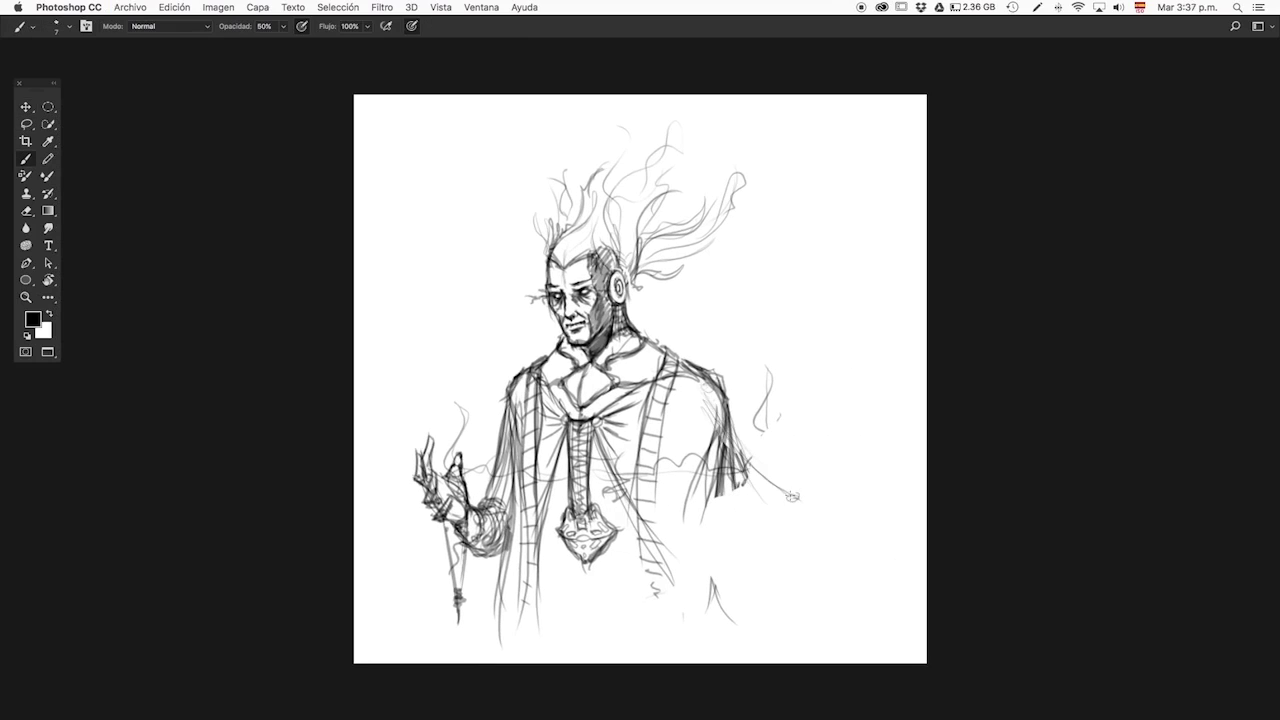
pyautogui.moveTo(835, 375)
pyautogui.mouseDown()
pyautogui.moveTo(815, 325)
pyautogui.moveTo(858, 398)
pyautogui.mouseUp()
pyautogui.press('l')
pyautogui.hotkey('ctrl', 't')
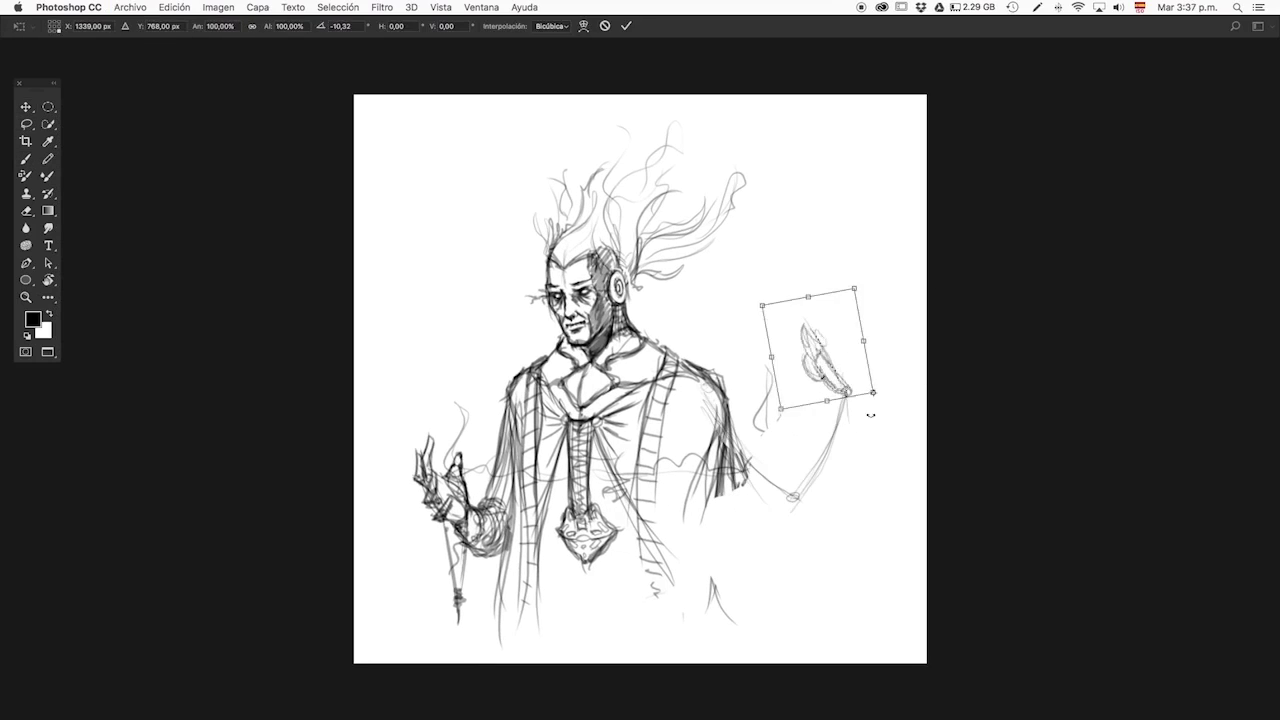
pyautogui.press('Return')
pyautogui.press('b')
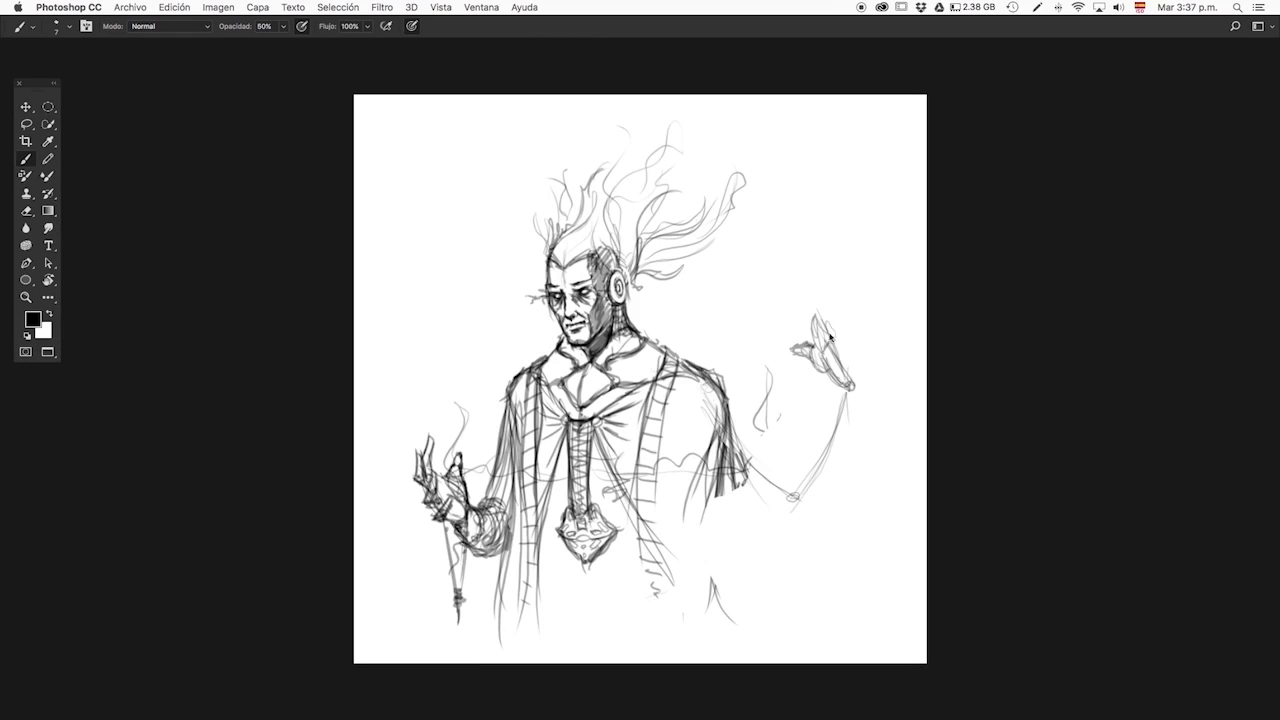
pyautogui.hotkey('ctrl', 'z')
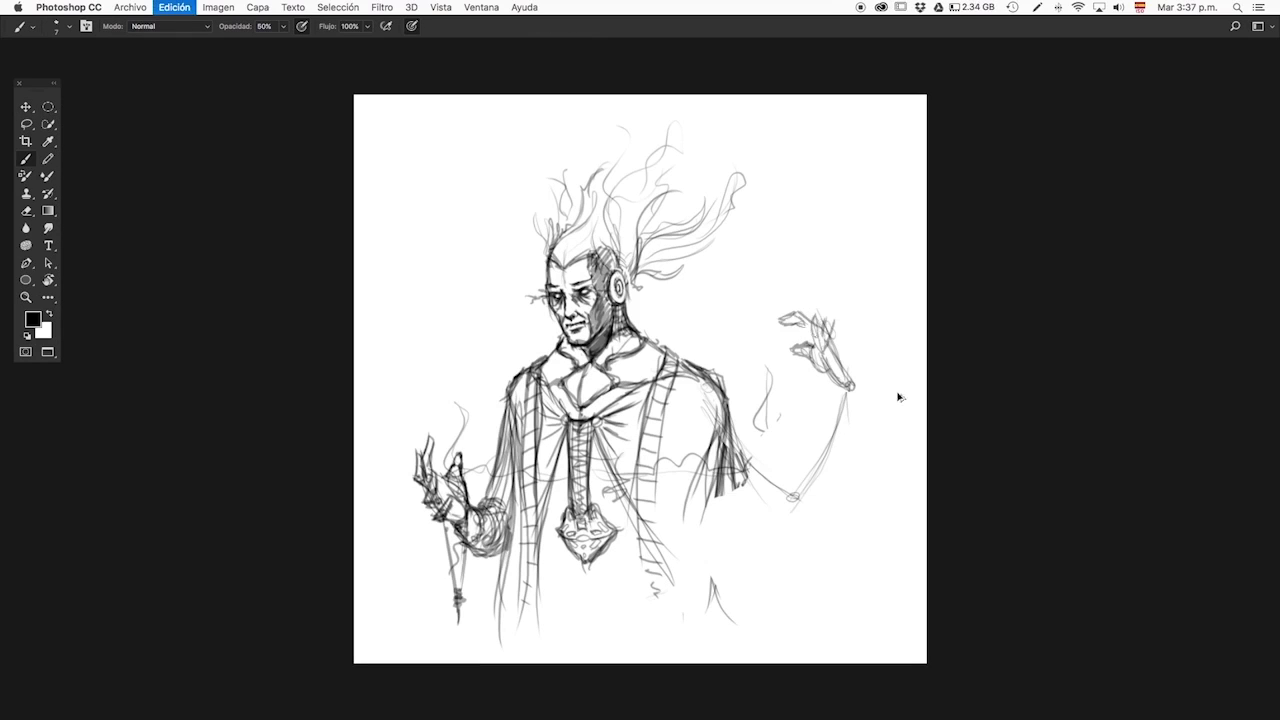
# - Enlarge the brush to 10 px and rough in the right arm and torso, undoing dark strokes
pyautogui.hotkey('ctrl', 'z')
pyautogui.moveTo(846, 429); pyautogui.dragTo(856, 429)
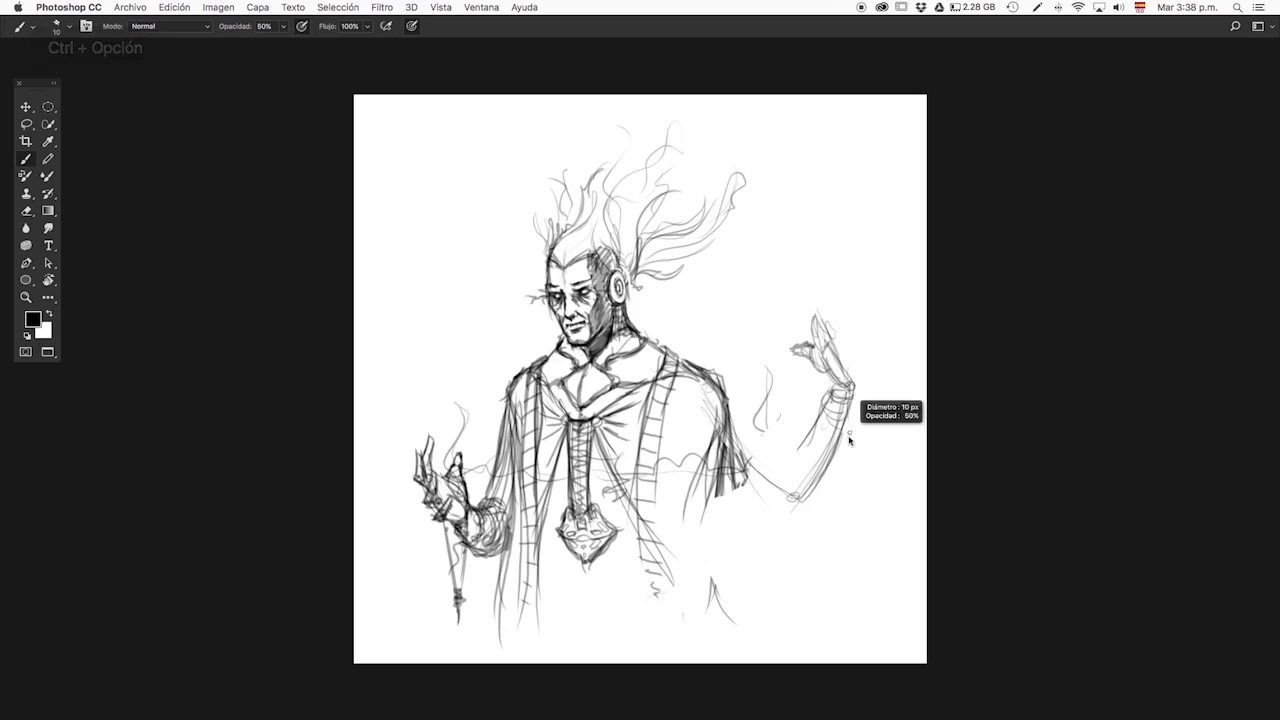
pyautogui.moveTo(835, 385); pyautogui.dragTo(786, 478)
pyautogui.moveTo(745, 415); pyautogui.dragTo(792, 490)
pyautogui.moveTo(715, 472); pyautogui.dragTo(805, 515)
pyautogui.moveTo(742, 405); pyautogui.dragTo(722, 590)
pyautogui.hotkey('ctrl', 'z')
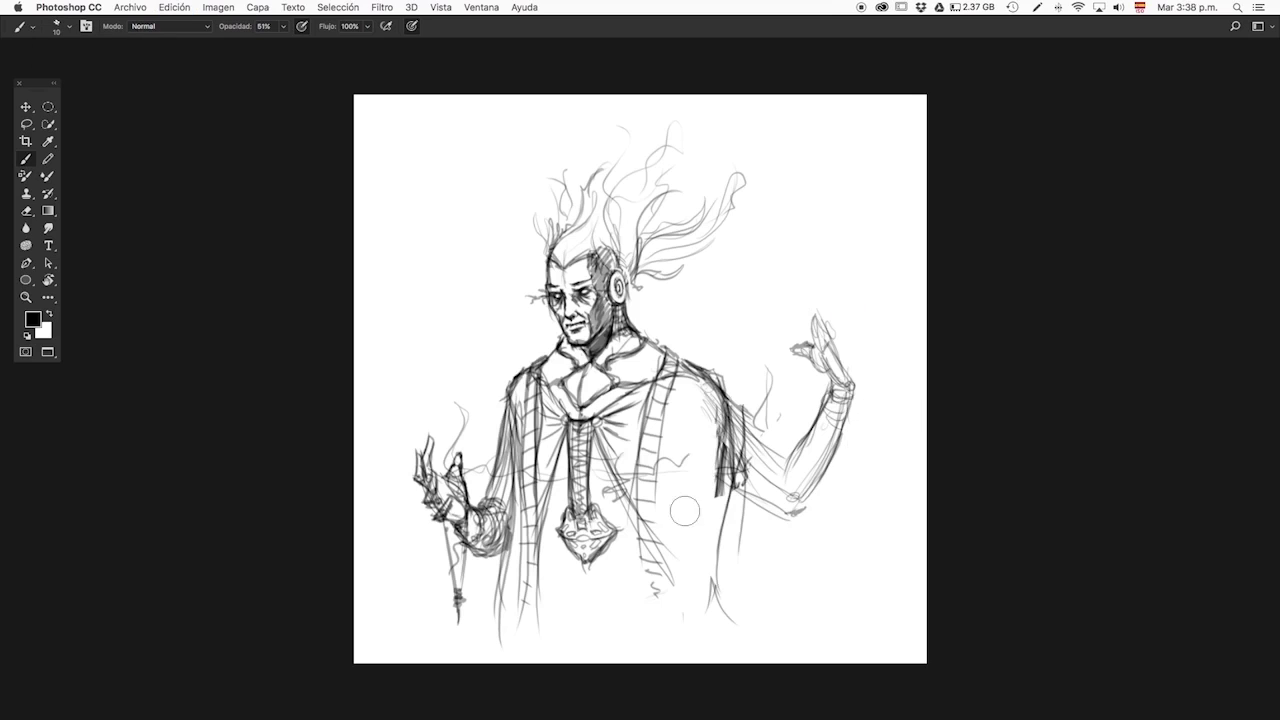
pyautogui.hotkey('ctrl', 'z')
pyautogui.hotkey('ctrl', 'z')
# - Draw the robe's right edge from shoulder to hem and add two long fold lines
pyautogui.moveTo(690, 372)
pyautogui.mouseDown()
pyautogui.moveTo(785, 490)
pyautogui.moveTo(755, 555)
pyautogui.mouseUp()
pyautogui.moveTo(735, 395); pyautogui.dragTo(790, 630)
pyautogui.moveTo(735, 430)
pyautogui.mouseDown()
pyautogui.moveTo(790, 630)
pyautogui.moveTo(780, 495)
pyautogui.mouseUp()
pyautogui.moveTo(700, 375); pyautogui.dragTo(780, 620)
pyautogui.press('e')
pyautogui.moveTo(760, 390); pyautogui.dragTo(760, 560)
pyautogui.press('b')
pyautogui.moveTo(712, 378)
pyautogui.mouseDown()
pyautogui.moveTo(774, 610)
pyautogui.moveTo(818, 620)
pyautogui.mouseUp()
pyautogui.moveTo(666, 428); pyautogui.dragTo(686, 660)
pyautogui.moveTo(553, 530); pyautogui.dragTo(546, 656)
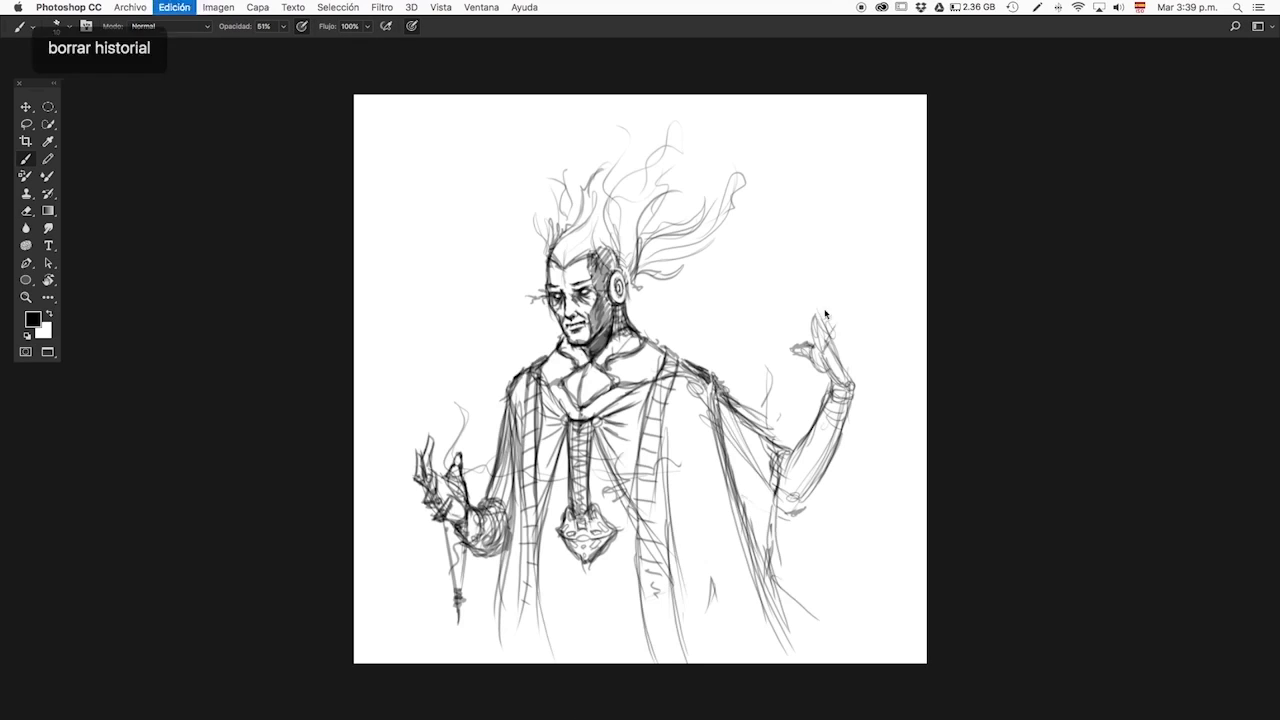
# - Redraw the raised hand's fingers with darker strokes, erasing stray finger lines
pyautogui.moveTo(820, 352); pyautogui.dragTo(836, 334)
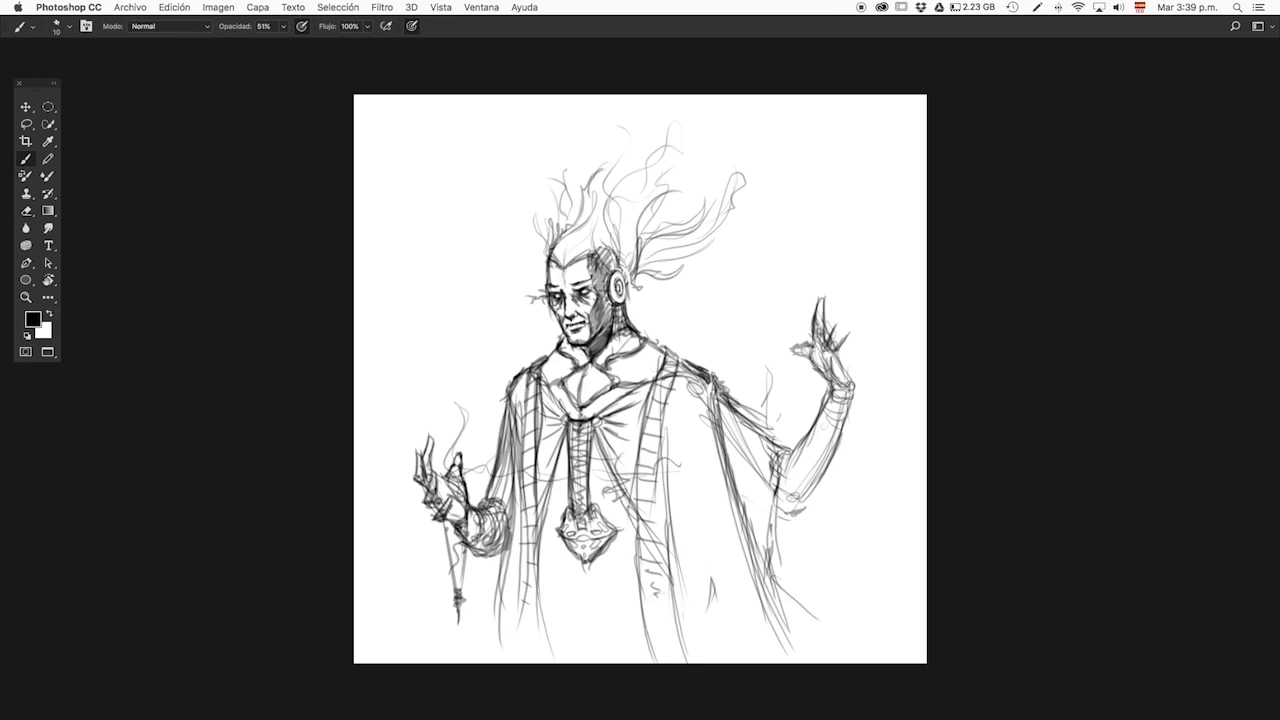
pyautogui.moveTo(905, 365); pyautogui.dragTo(980, 365)
pyautogui.moveTo(900, 450); pyautogui.dragTo(700, 600)
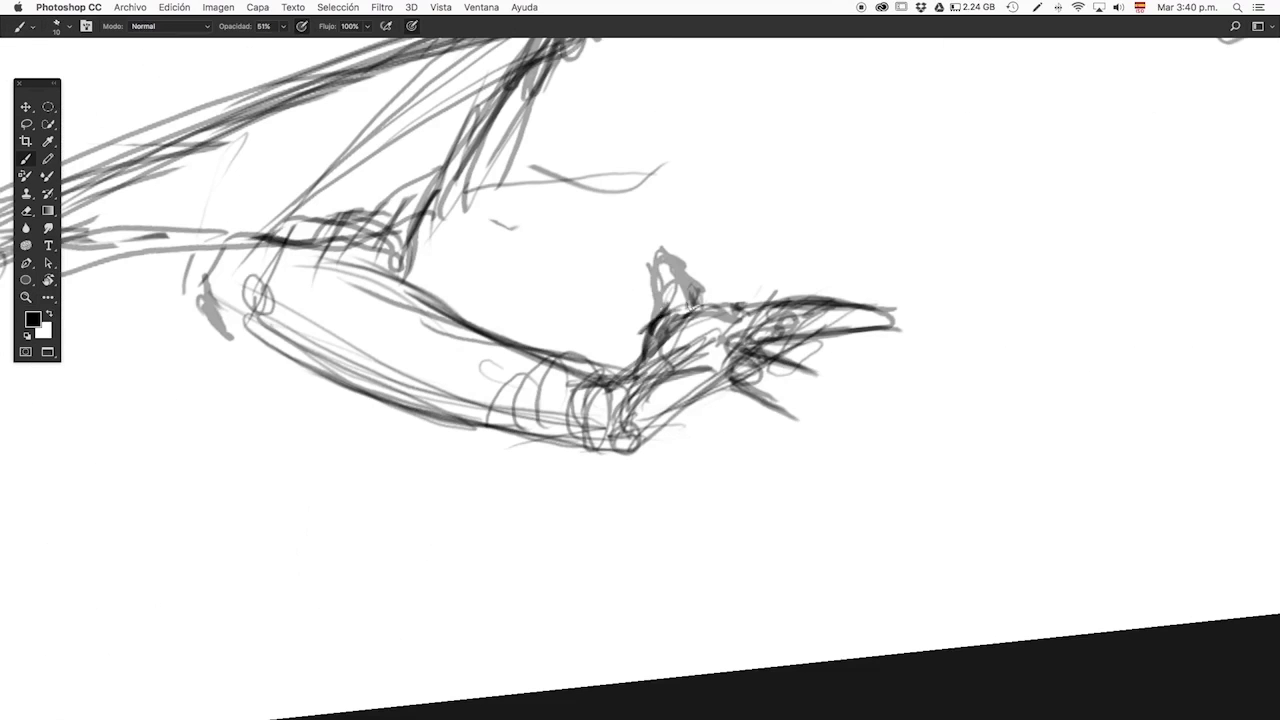
pyautogui.moveTo(700, 335)
pyautogui.mouseDown()
pyautogui.moveTo(660, 258)
pyautogui.moveTo(745, 290)
pyautogui.mouseUp()
pyautogui.press('Escape')
pyautogui.moveTo(652, 316); pyautogui.dragTo(755, 345)
pyautogui.moveTo(735, 160); pyautogui.dragTo(735, 285)
pyautogui.press('e')
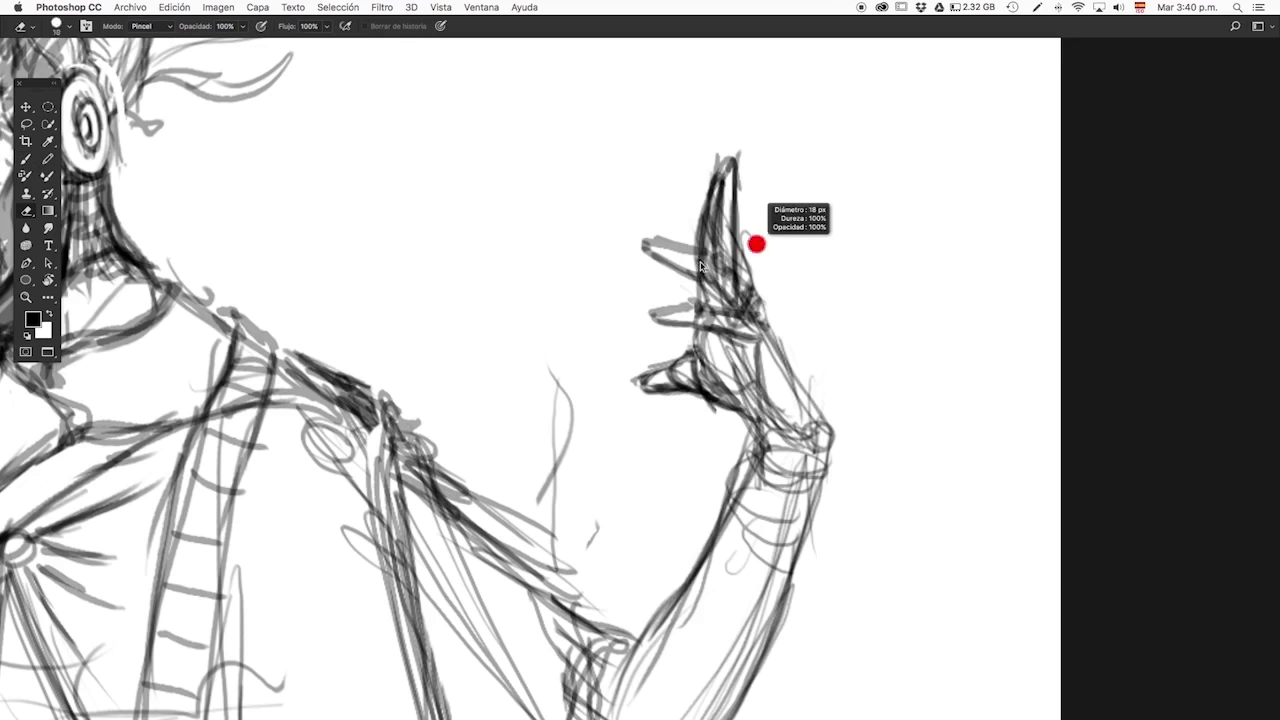
pyautogui.moveTo(725, 170)
pyautogui.mouseDown()
pyautogui.moveTo(720, 300)
pyautogui.moveTo(770, 360)
pyautogui.mouseUp()
pyautogui.moveTo(740, 210)
pyautogui.mouseDown()
pyautogui.moveTo(718, 280)
pyautogui.moveTo(740, 270)
pyautogui.moveTo(785, 425)
pyautogui.mouseUp()
pyautogui.press('b')
pyautogui.hotkey('ctrl', '0')
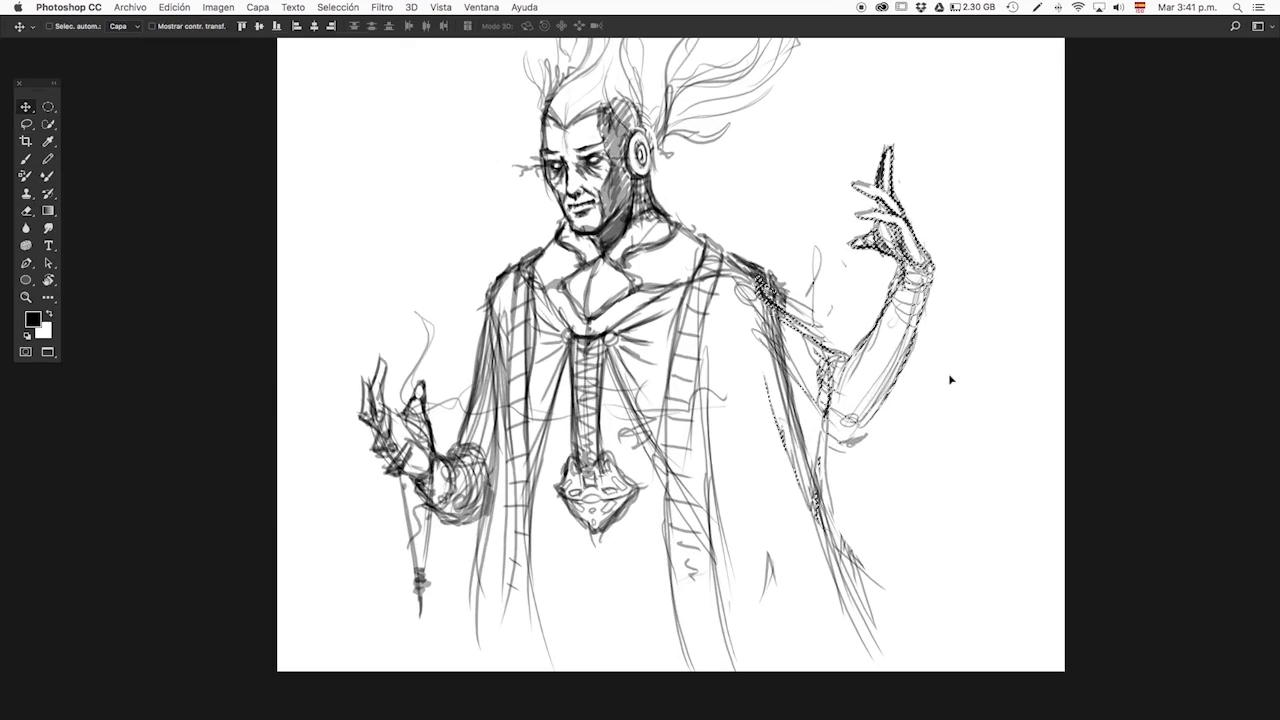
# - Clear the selection and zoom in on the raised arm
pyautogui.hotkey('ctrl', 'd')
pyautogui.press('b')
pyautogui.press('z')
pyautogui.moveTo(877, 486); pyautogui.dragTo(806, 362)
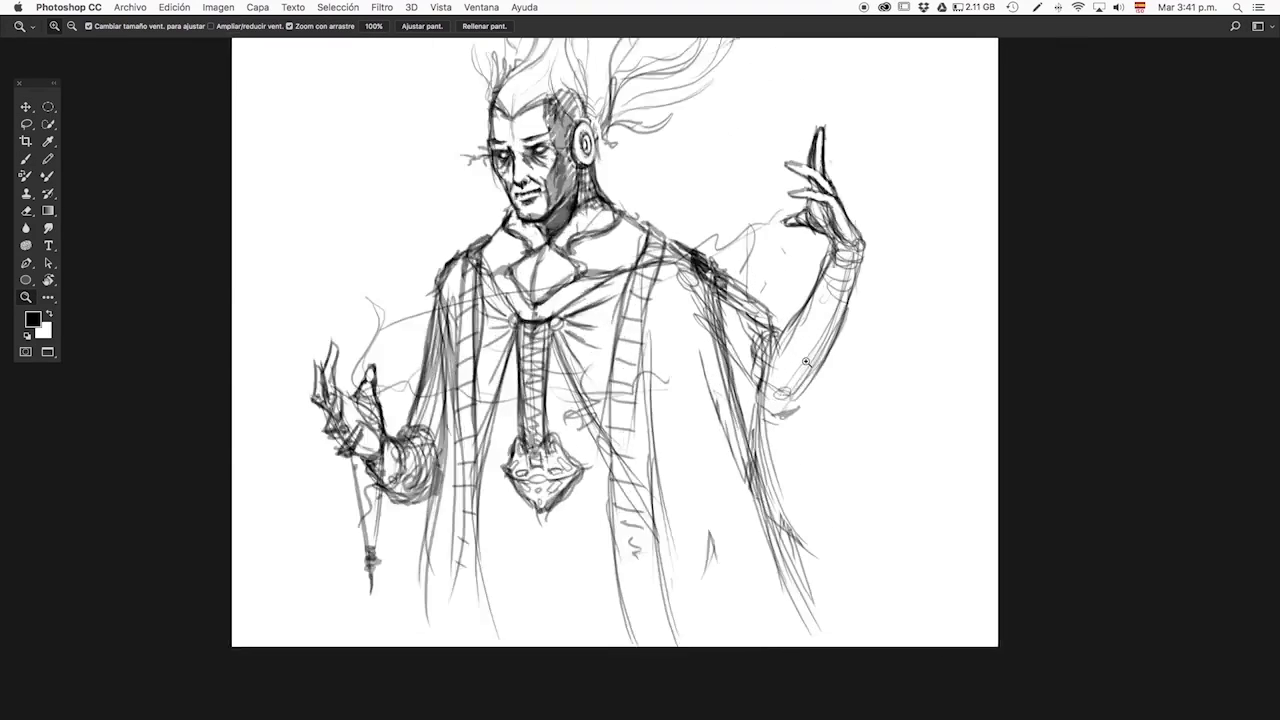
pyautogui.click(806, 362)
pyautogui.press('b')
pyautogui.moveTo(852, 218); pyautogui.dragTo(765, 355)
# - Darken the raised hand and forearm outlines and add dark strokes around the elbow
pyautogui.moveTo(890, 200)
pyautogui.mouseDown()
pyautogui.moveTo(775, 440)
pyautogui.moveTo(878, 400)
pyautogui.mouseUp()
pyautogui.moveTo(875, 355); pyautogui.dragTo(876, 398)
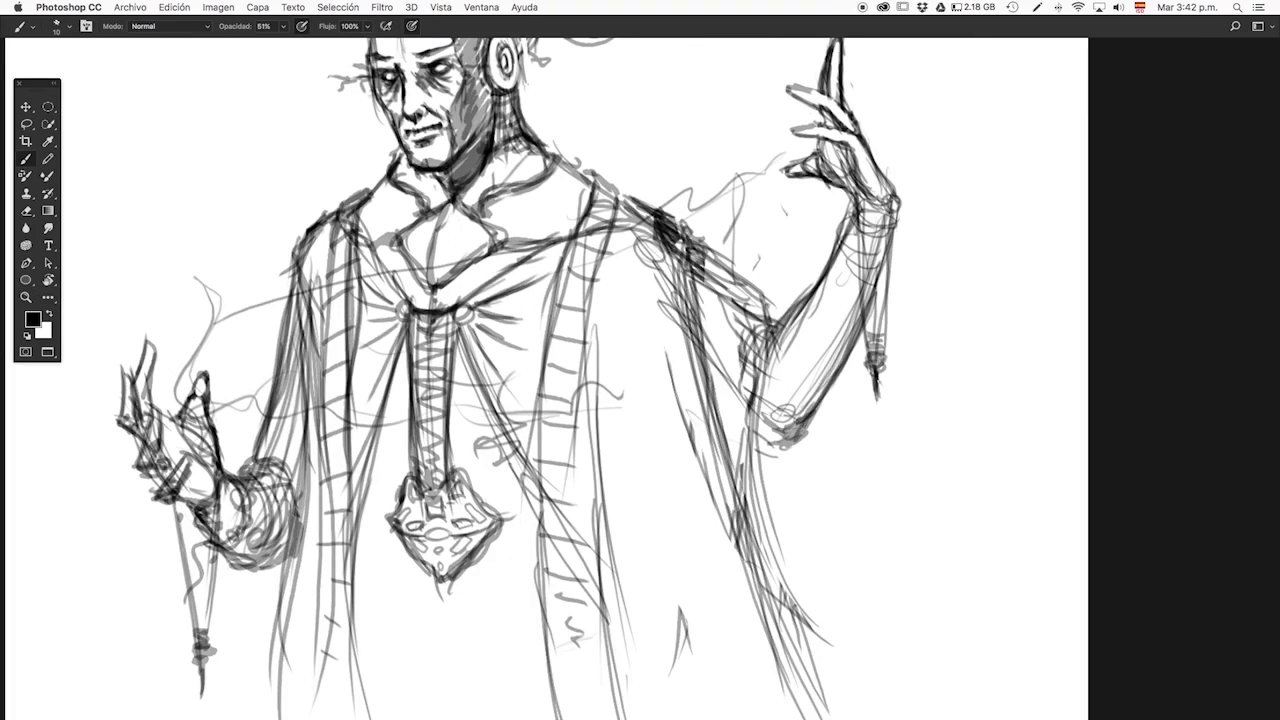
pyautogui.moveTo(880, 210); pyautogui.dragTo(878, 365)
pyautogui.moveTo(886, 200); pyautogui.dragTo(832, 274)
pyautogui.moveTo(850, 140); pyautogui.dragTo(816, 186)
pyautogui.scroll(3, 874, 277)
pyautogui.press('e')
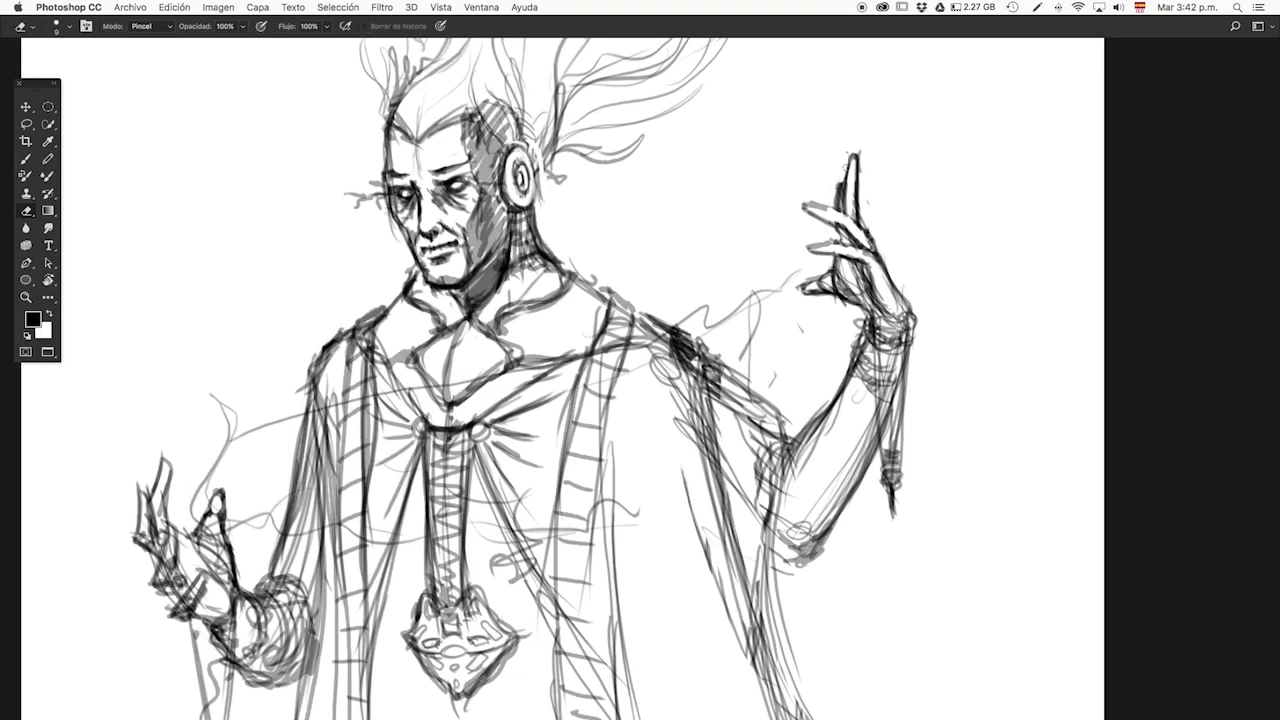
pyautogui.press('b')
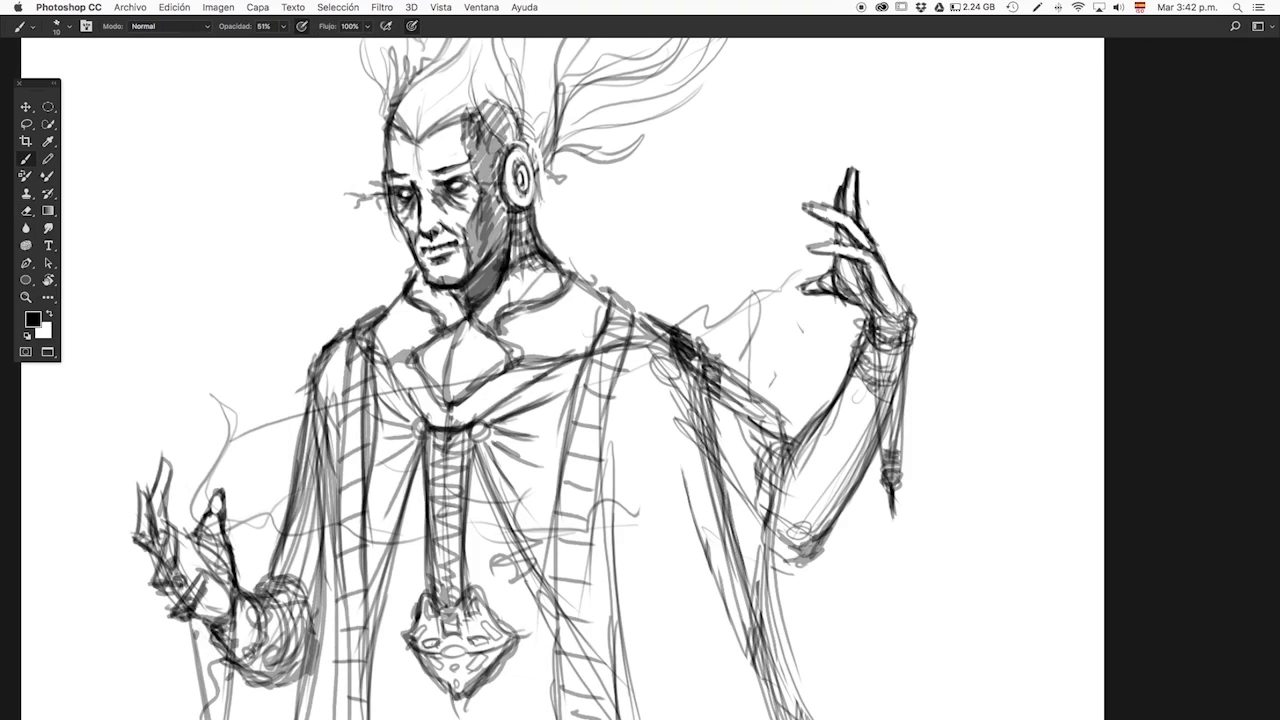
pyautogui.scroll(-3, 598, 283)
pyautogui.scroll(1, 598, 283)
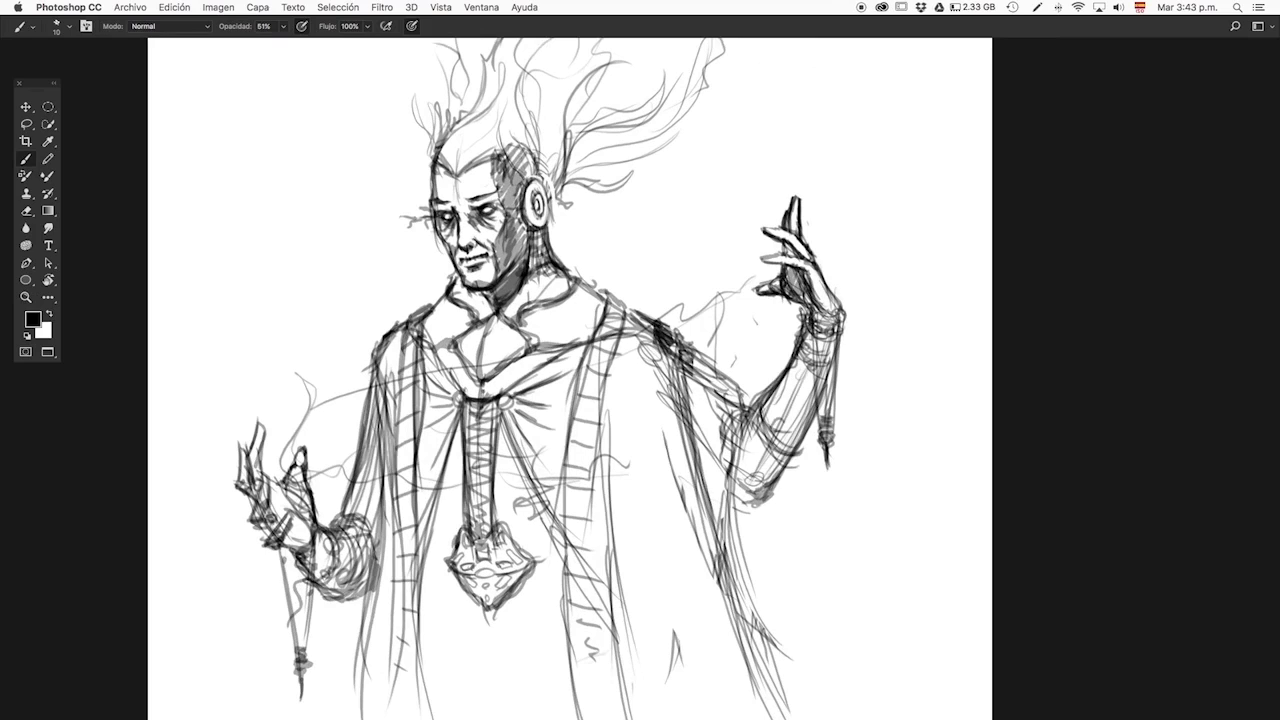
pyautogui.moveTo(808, 362); pyautogui.dragTo(788, 438)
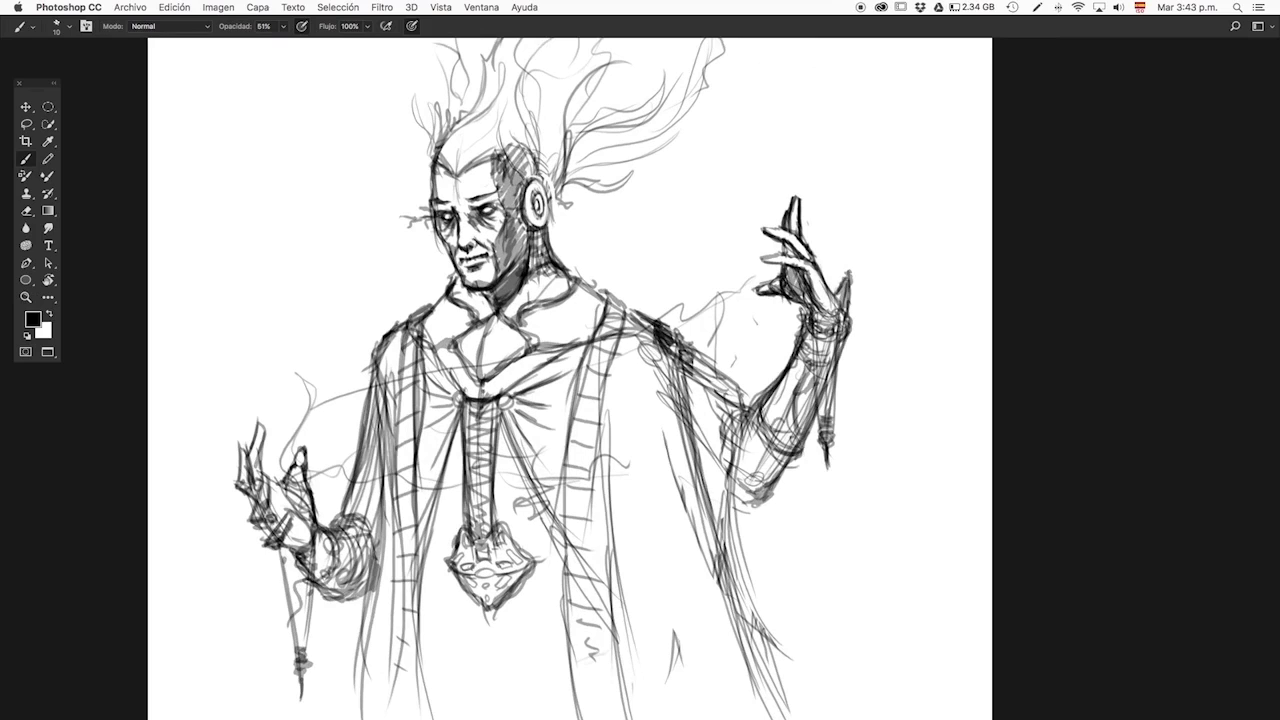
pyautogui.moveTo(812, 436); pyautogui.dragTo(745, 452)
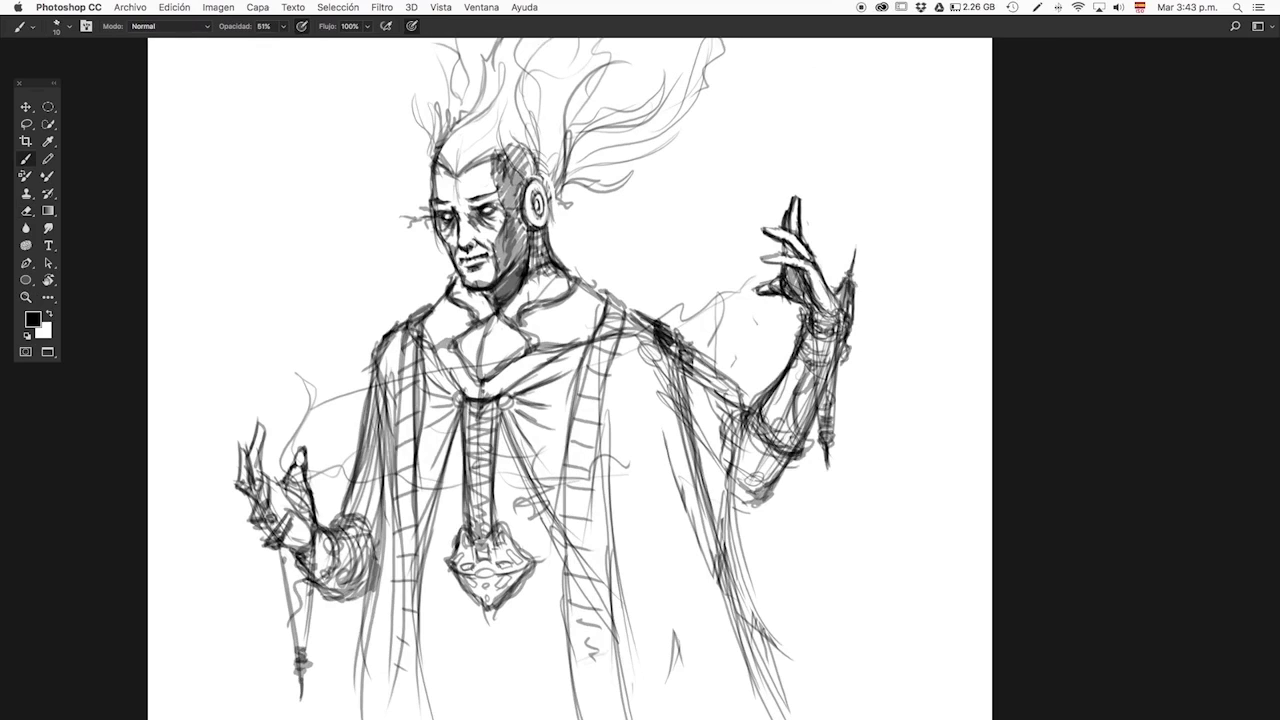
# - Erase the old right sleeve and draw a slimmer sleeve draping from the shoulder
pyautogui.moveTo(720, 340); pyautogui.dragTo(700, 540)
pyautogui.moveTo(740, 440); pyautogui.dragTo(700, 690)
pyautogui.moveTo(640, 325)
pyautogui.mouseDown()
pyautogui.moveTo(665, 460)
pyautogui.moveTo(660, 555)
pyautogui.mouseUp()
pyautogui.moveTo(676, 338)
pyautogui.mouseDown()
pyautogui.moveTo(712, 406)
pyautogui.moveTo(735, 565)
pyautogui.mouseUp()
pyautogui.moveTo(730, 440); pyautogui.dragTo(775, 510)
pyautogui.moveTo(666, 346); pyautogui.dragTo(705, 600)
# - Extend the right sleeve lines downward and add hatching strokes along the robe
pyautogui.moveTo(750, 506); pyautogui.dragTo(774, 658)
pyautogui.moveTo(760, 530); pyautogui.dragTo(740, 710)
pyautogui.moveTo(640, 500); pyautogui.dragTo(603, 340)
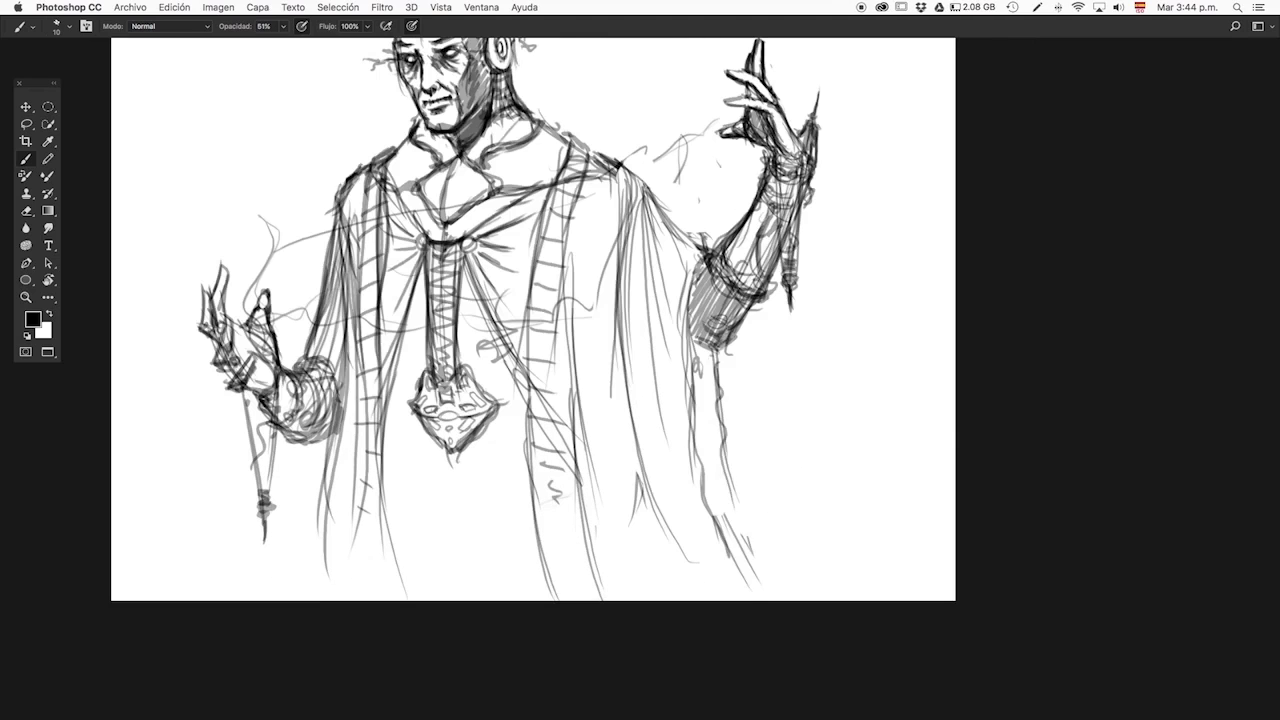
pyautogui.moveTo(740, 410); pyautogui.dragTo(720, 600)
pyautogui.moveTo(630, 170); pyautogui.dragTo(615, 375)
pyautogui.moveTo(700, 228); pyautogui.dragTo(690, 322)
pyautogui.moveTo(665, 215); pyautogui.dragTo(648, 365)
pyautogui.moveTo(715, 345); pyautogui.dragTo(672, 500)
# - Zoom in on the torso and draw the collar brooch and collar edge lines
pyautogui.press('z')
pyautogui.press('super+0')
pyautogui.press('super+plus')
pyautogui.press('b')
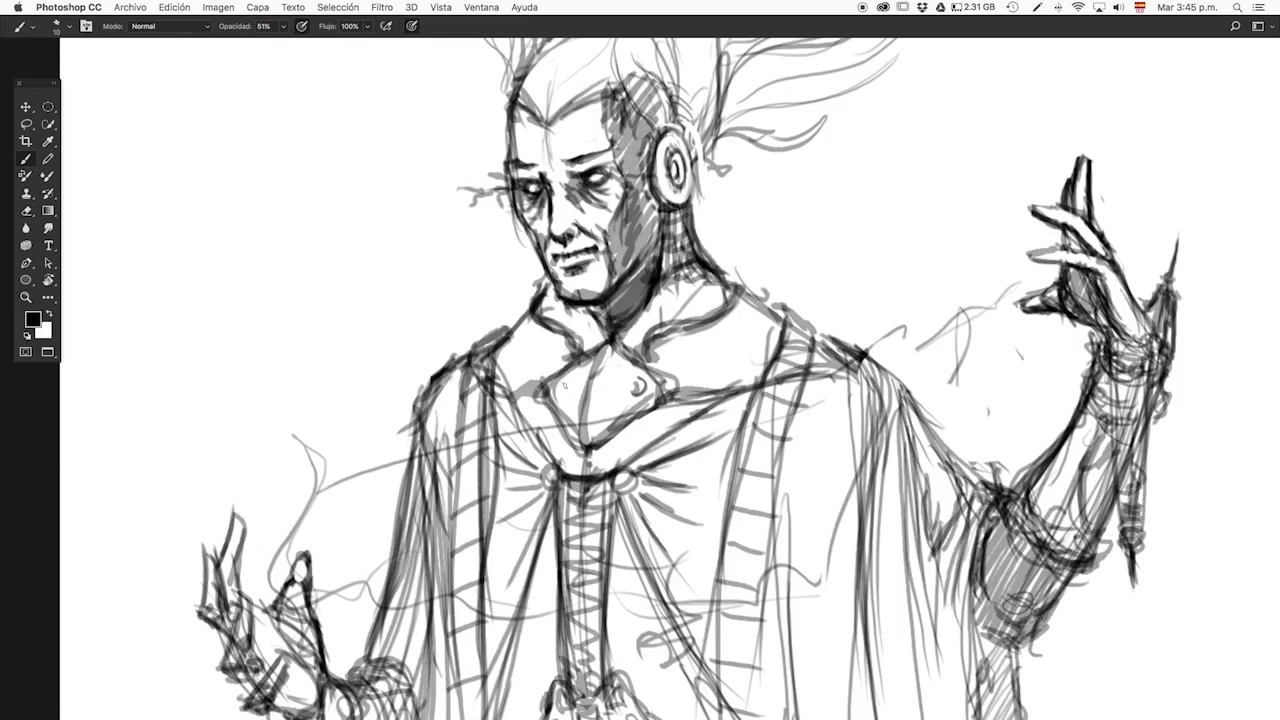
pyautogui.moveTo(602, 360); pyautogui.dragTo(598, 398)
pyautogui.moveTo(570, 392); pyautogui.dragTo(602, 425)
pyautogui.moveTo(550, 332); pyautogui.dragTo(576, 360)
pyautogui.moveTo(536, 306); pyautogui.dragTo(570, 338)
# - Add swirl ornaments to both collar flaps, small neck lines and decorative collar dots
pyautogui.moveTo(655, 335); pyautogui.dragTo(745, 285)
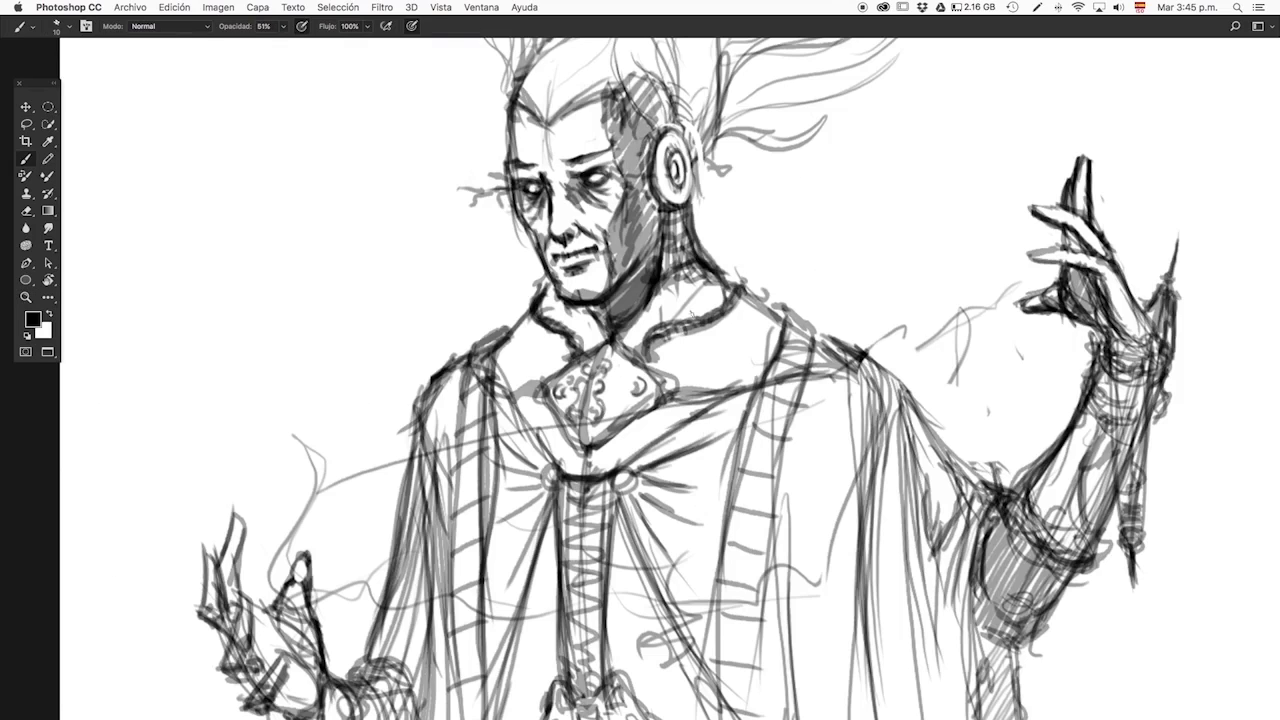
pyautogui.moveTo(645, 325); pyautogui.dragTo(700, 270)
pyautogui.moveTo(588, 330); pyautogui.dragTo(575, 306)
pyautogui.moveTo(768, 330); pyautogui.dragTo(715, 370)
pyautogui.moveTo(518, 345); pyautogui.dragTo(510, 372)
pyautogui.moveTo(745, 315); pyautogui.dragTo(740, 325)
# - Hatch the robe to the right of the pendant, then select the Move tool
pyautogui.press('super+0')
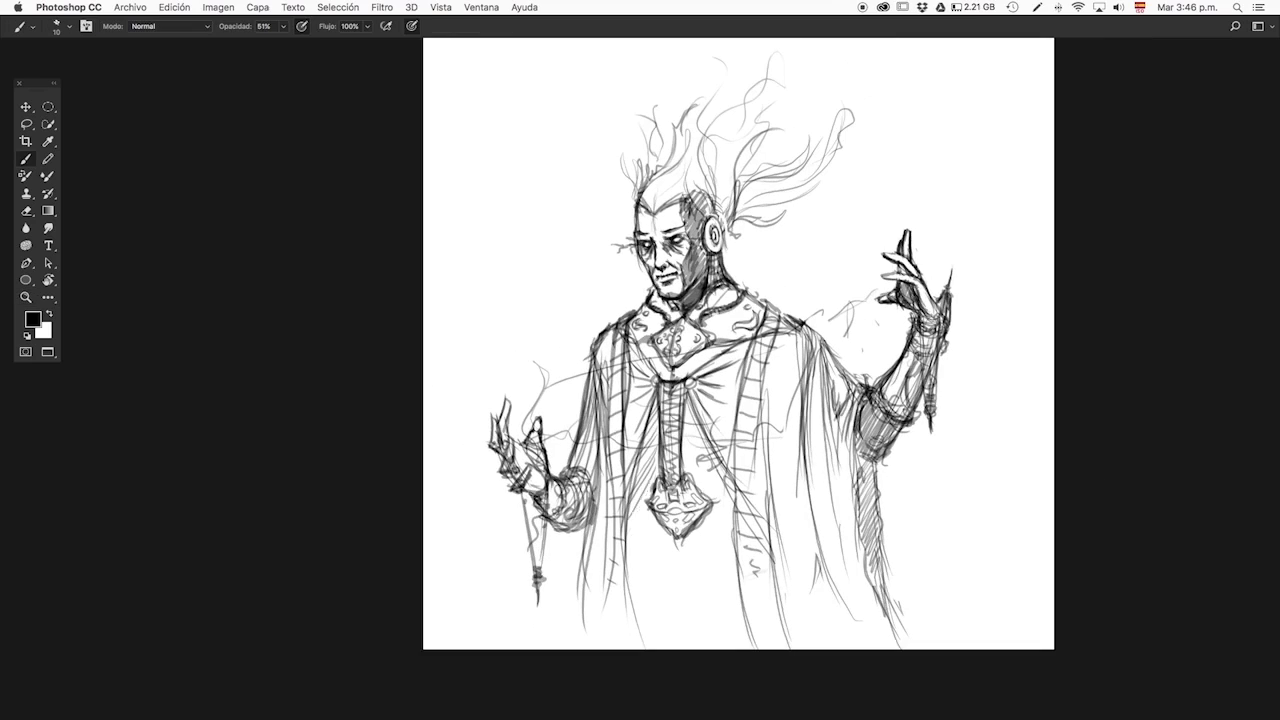
pyautogui.moveTo(684, 444); pyautogui.dragTo(730, 530)
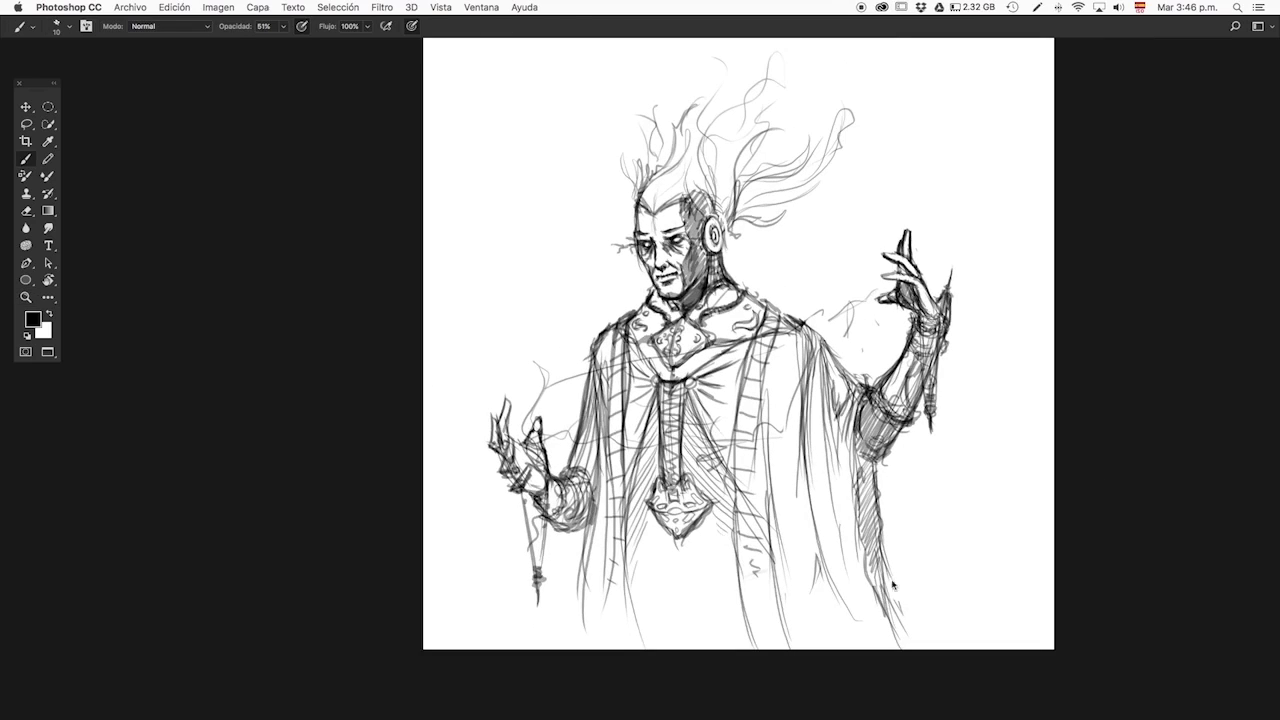
pyautogui.press('v')
pyautogui.hscroll(5, 862, 388)
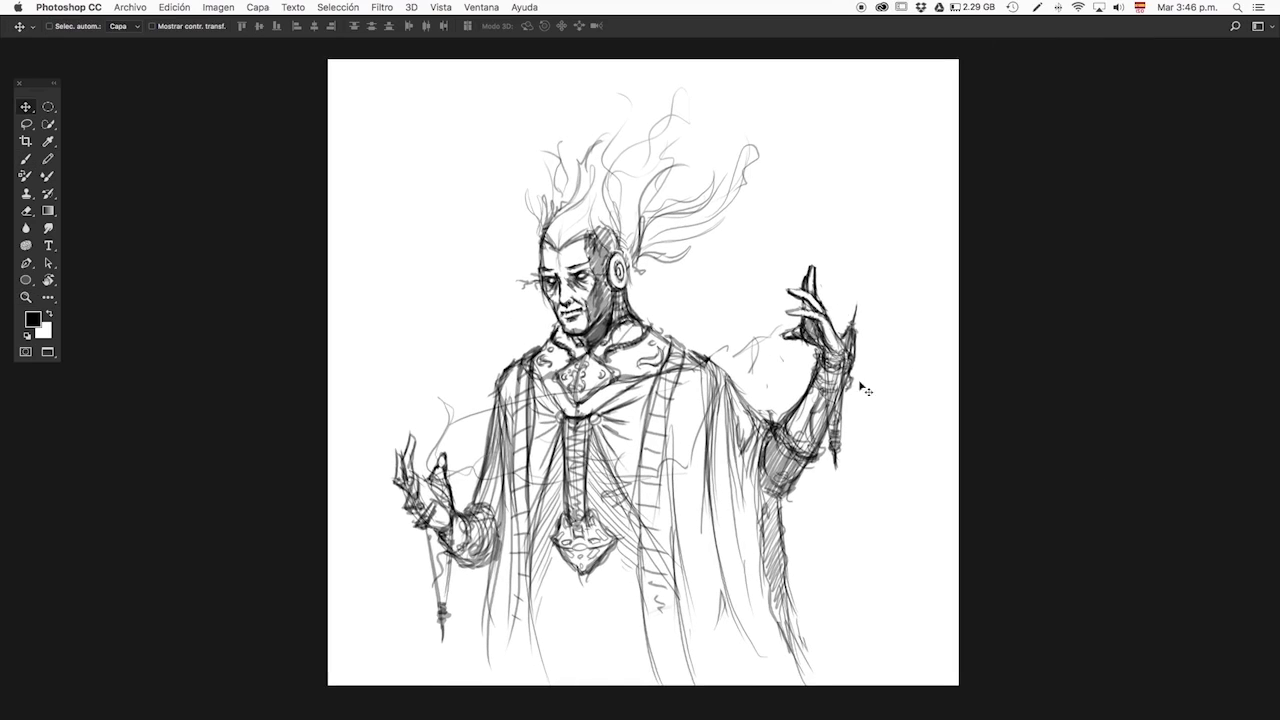